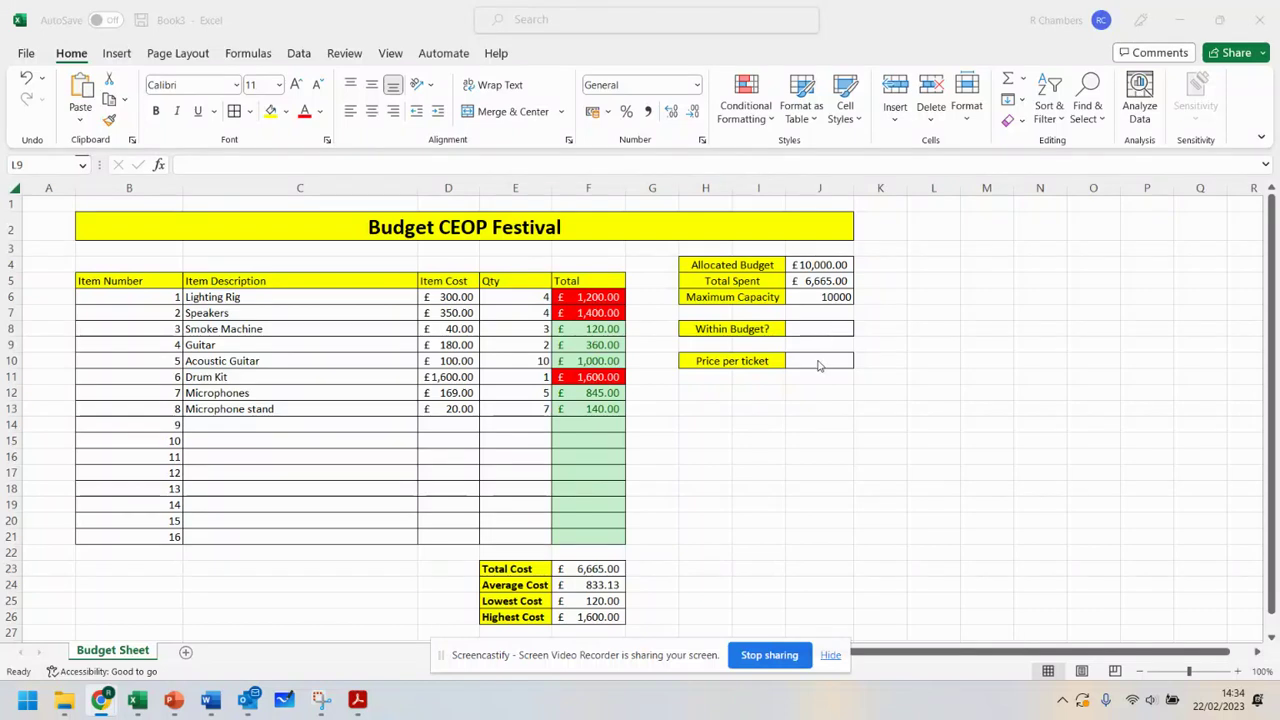
Step: Calculate the price per ticket in J10 by dividing total spent by maximum capacity with =J5/J6
{"action": "left_click", "coordinate": [818, 360]}
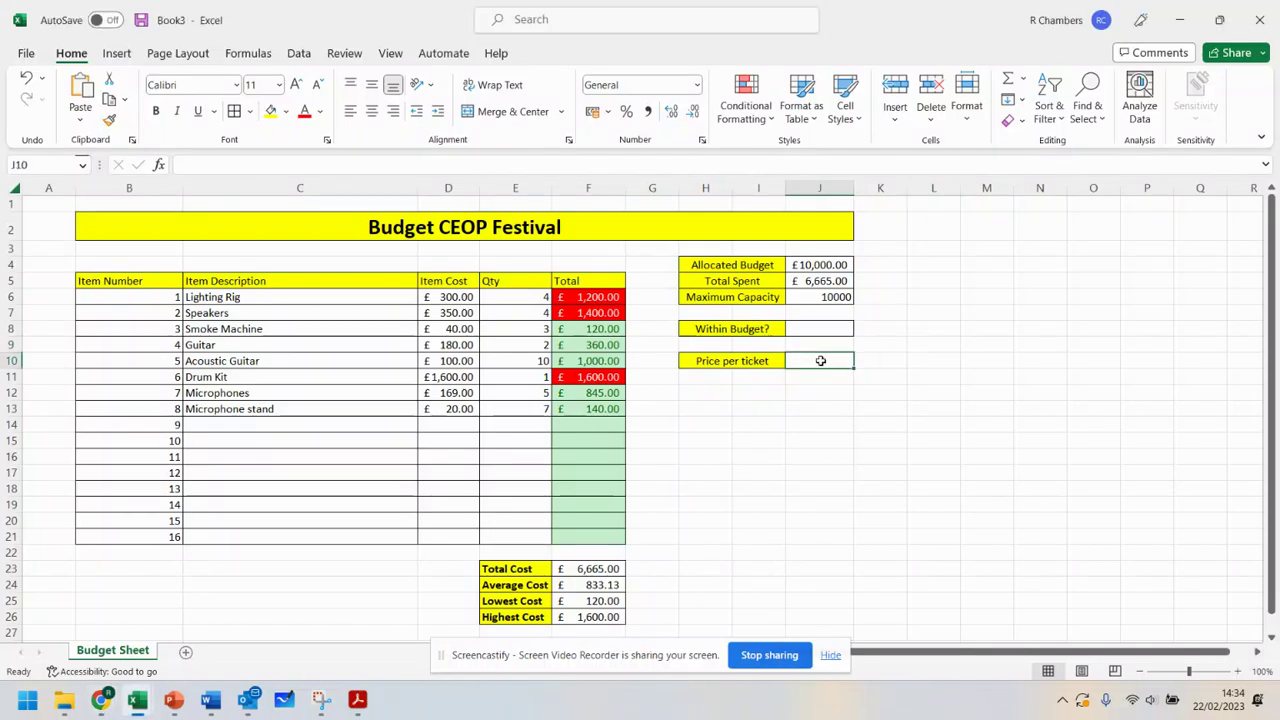
{"action": "type", "text": "="}
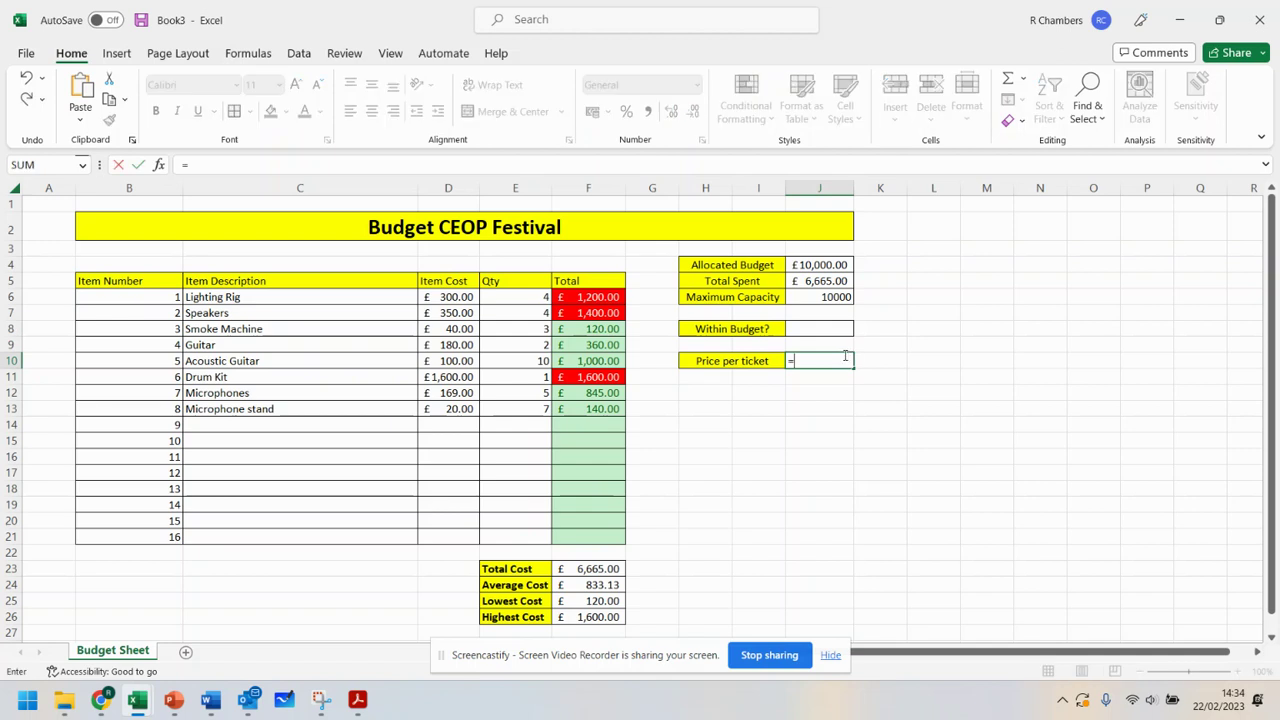
{"action": "left_click", "coordinate": [820, 281]}
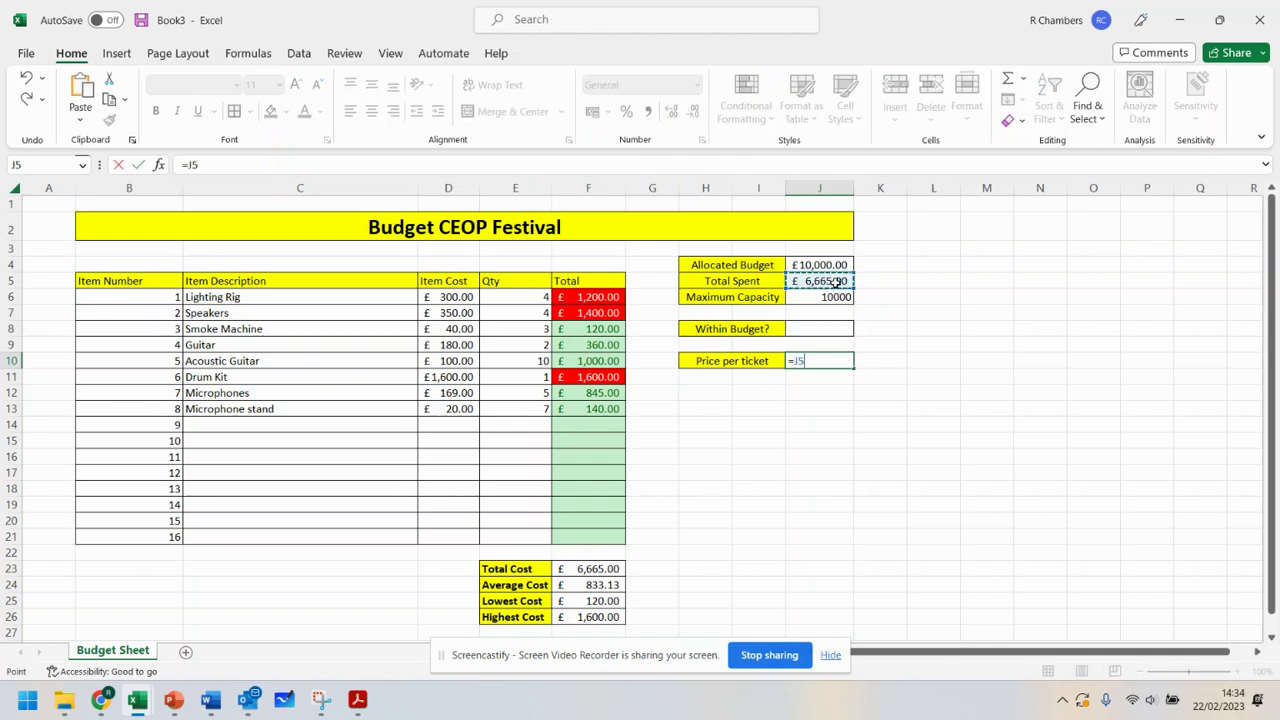
{"action": "type", "text": "/"}
{"action": "left_click", "coordinate": [835, 293]}
{"action": "key", "text": "Return"}
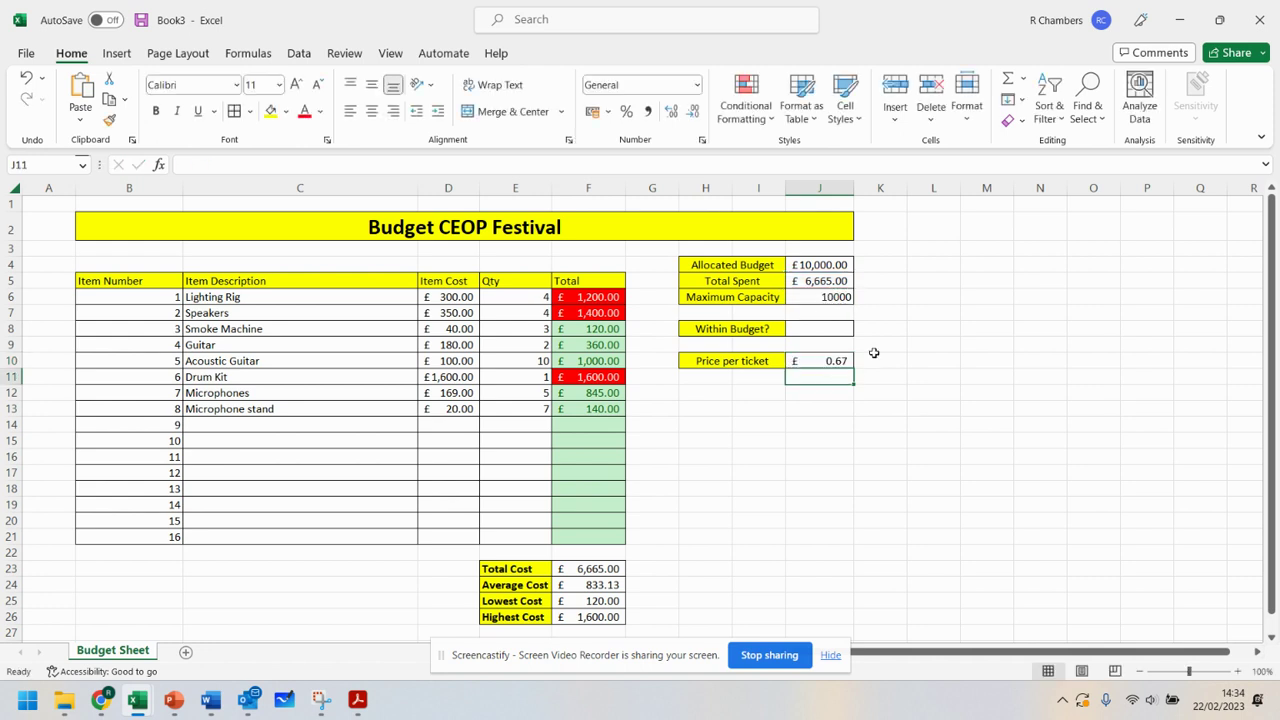
{"action": "key", "text": "Up"}
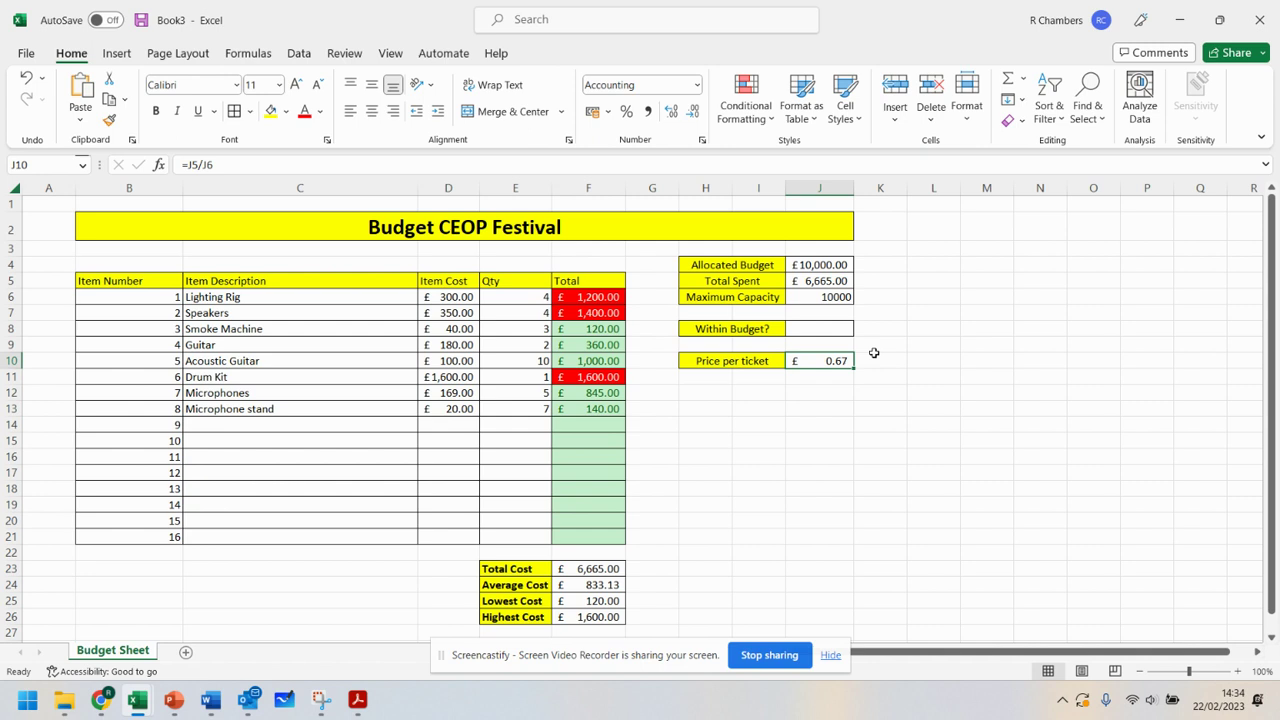
{"action": "key", "text": "Left"}
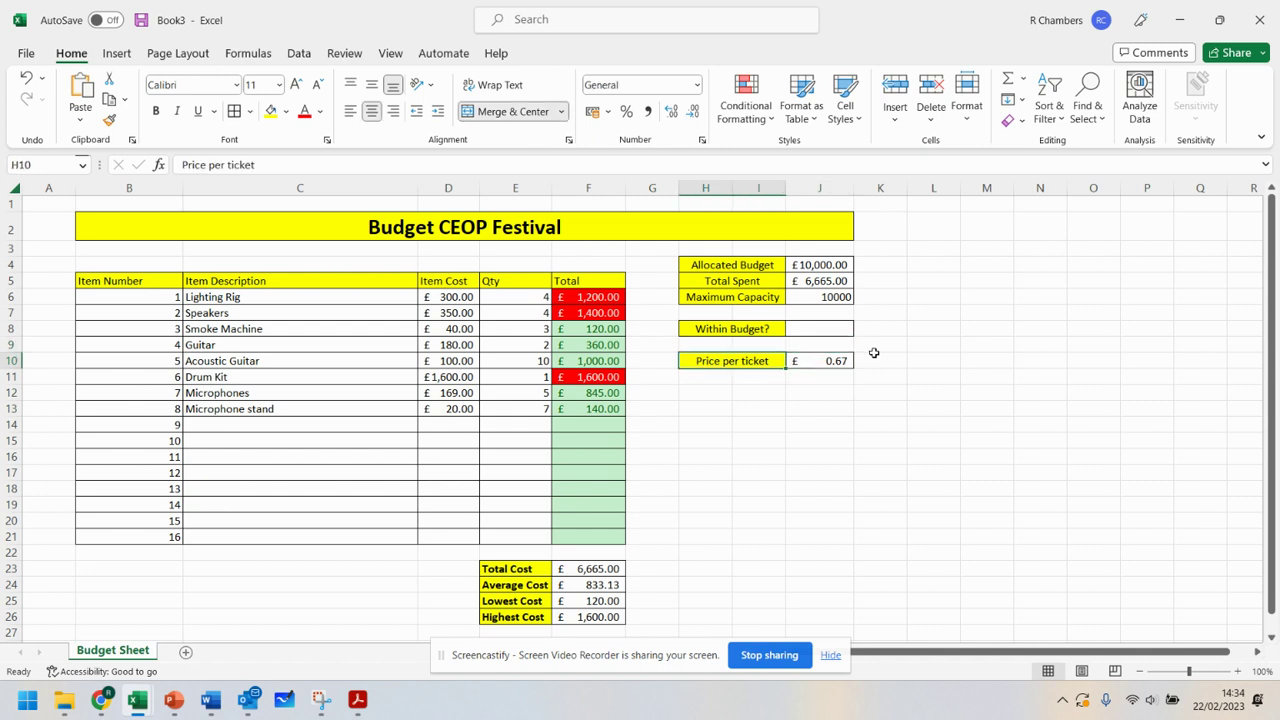
{"action": "key", "text": "Left"}
{"action": "key", "text": "Left"}
{"action": "key", "text": "Left"}
{"action": "key", "text": "Down"}
{"action": "key", "text": "Left"}
{"action": "key", "text": "Down"}
{"action": "key", "text": "Down"}
{"action": "key", "text": "Down"}
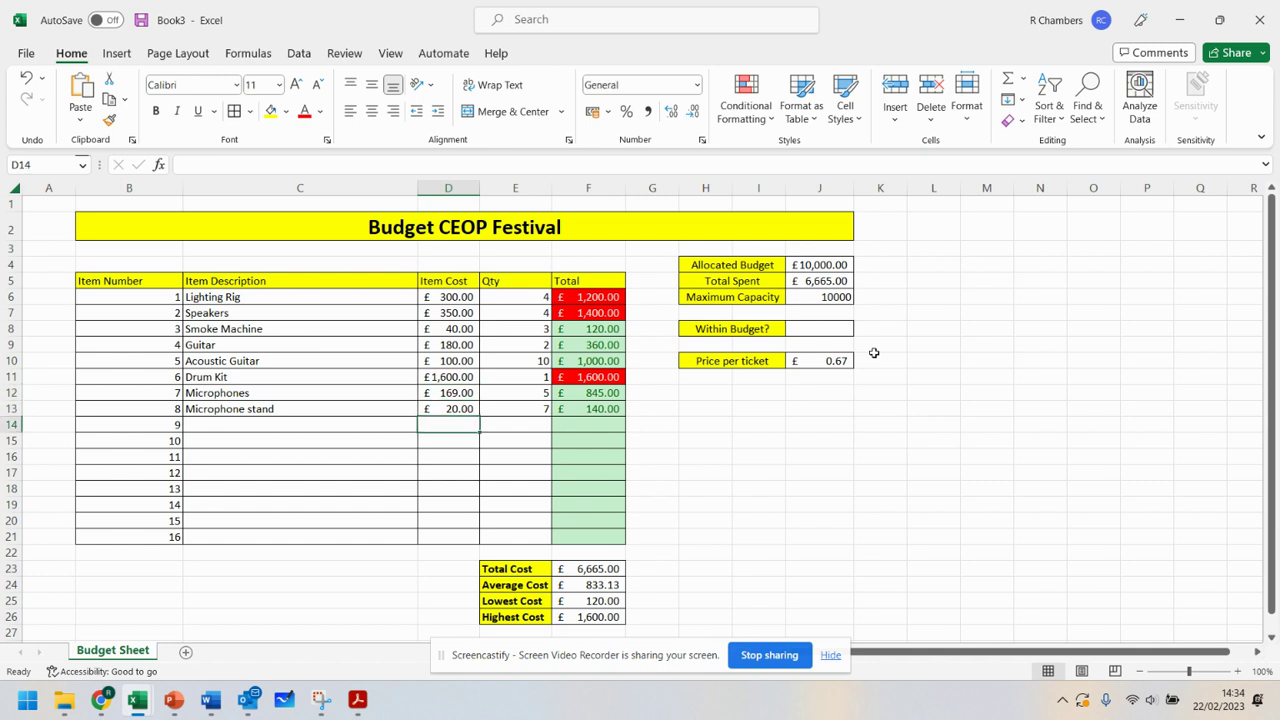
{"action": "key", "text": "Left"}
{"action": "key", "text": "Down"}
{"action": "key", "text": "Up"}
{"action": "key", "text": "Up"}
{"action": "key", "text": "Up"}
{"action": "key", "text": "Right"}
{"action": "key", "text": "Right"}
{"action": "key", "text": "Right"}
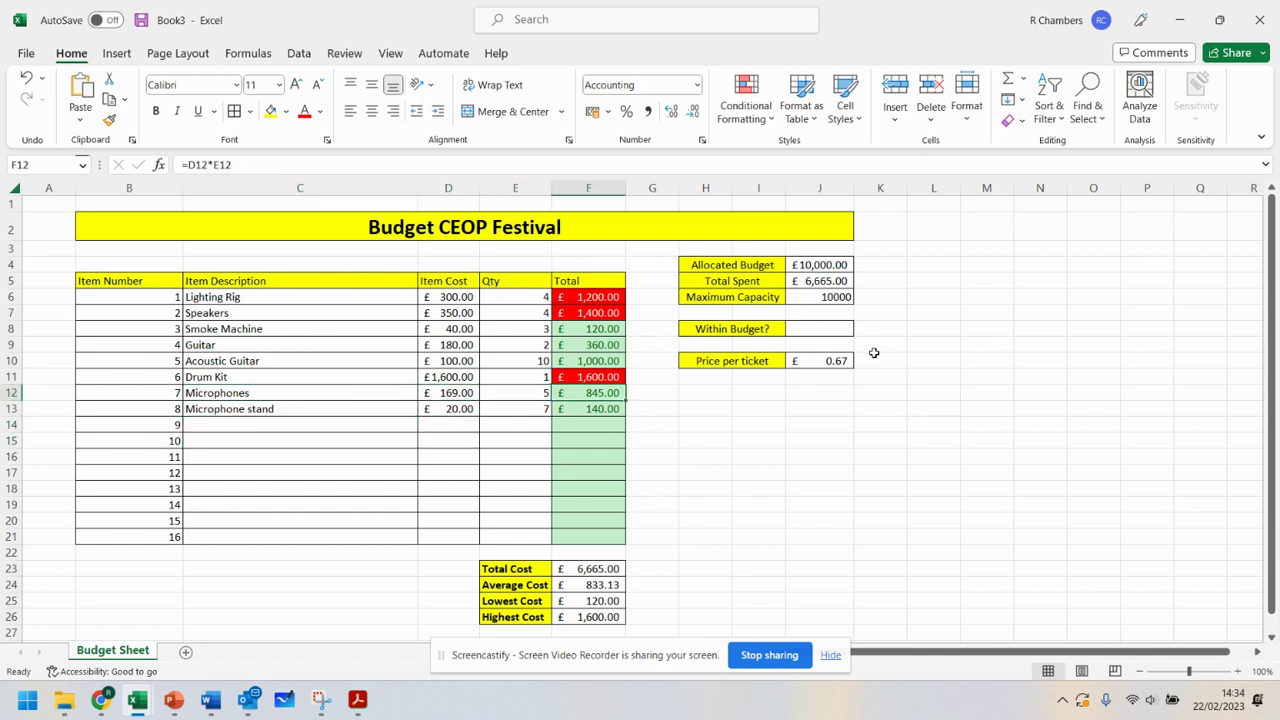
{"action": "key", "text": "Right"}
{"action": "key", "text": "Right"}
{"action": "key", "text": "Up"}
{"action": "key", "text": "Up"}
{"action": "key", "text": "Right"}
{"action": "key", "text": "Left"}
{"action": "key", "text": "Left"}
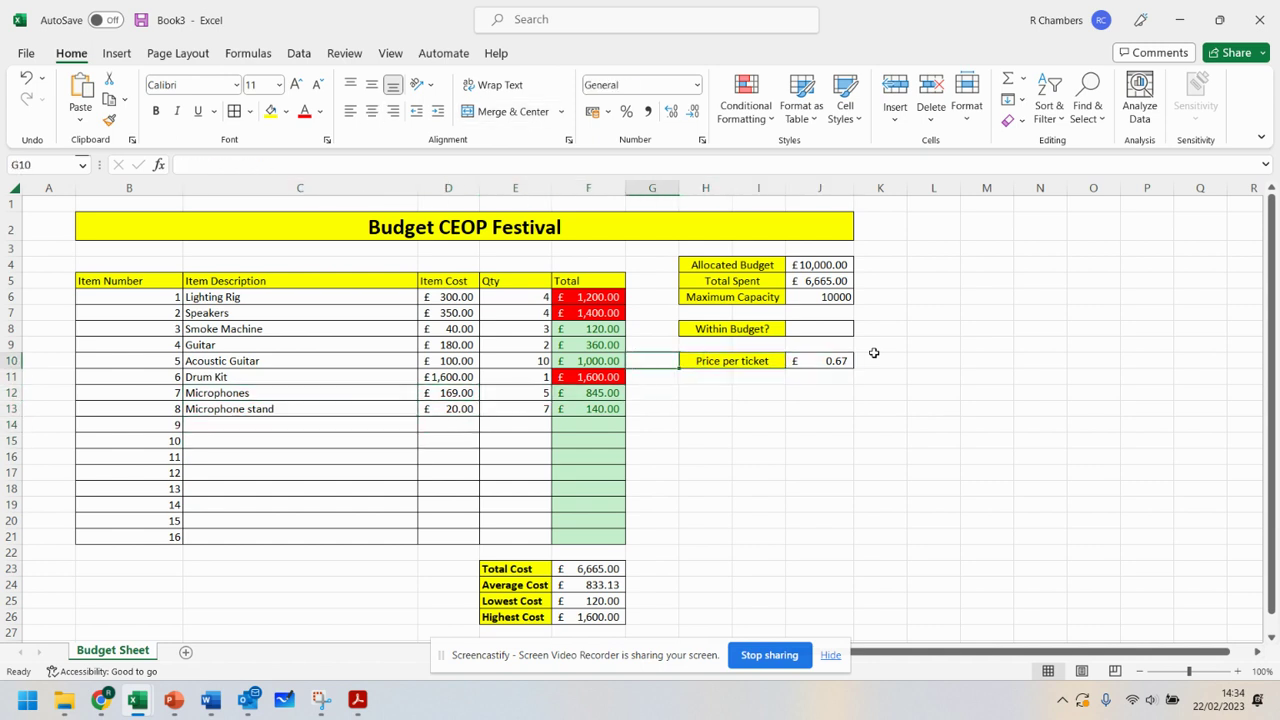
Step: Set the Drum Kit quantity in E11 to 2
{"action": "key", "text": "Left"}
{"action": "key", "text": "Left"}
{"action": "key", "text": "Left"}
{"action": "key", "text": "Right"}
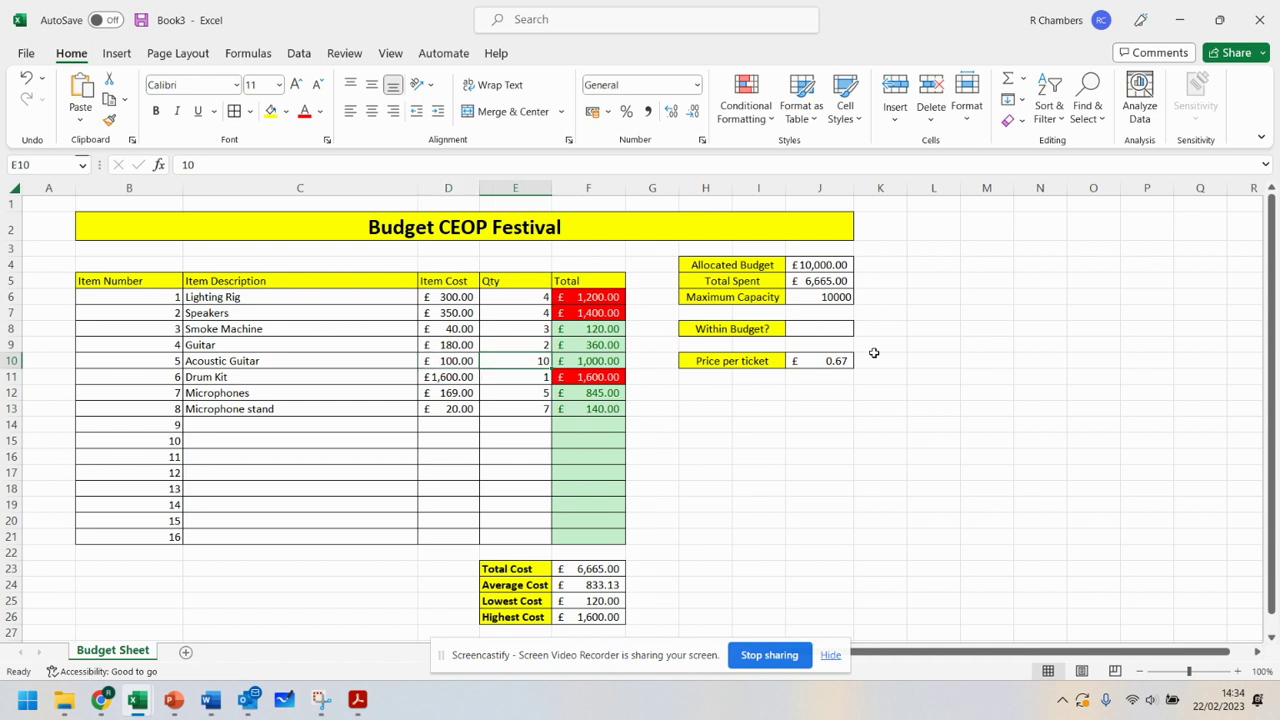
{"action": "key", "text": "Down"}
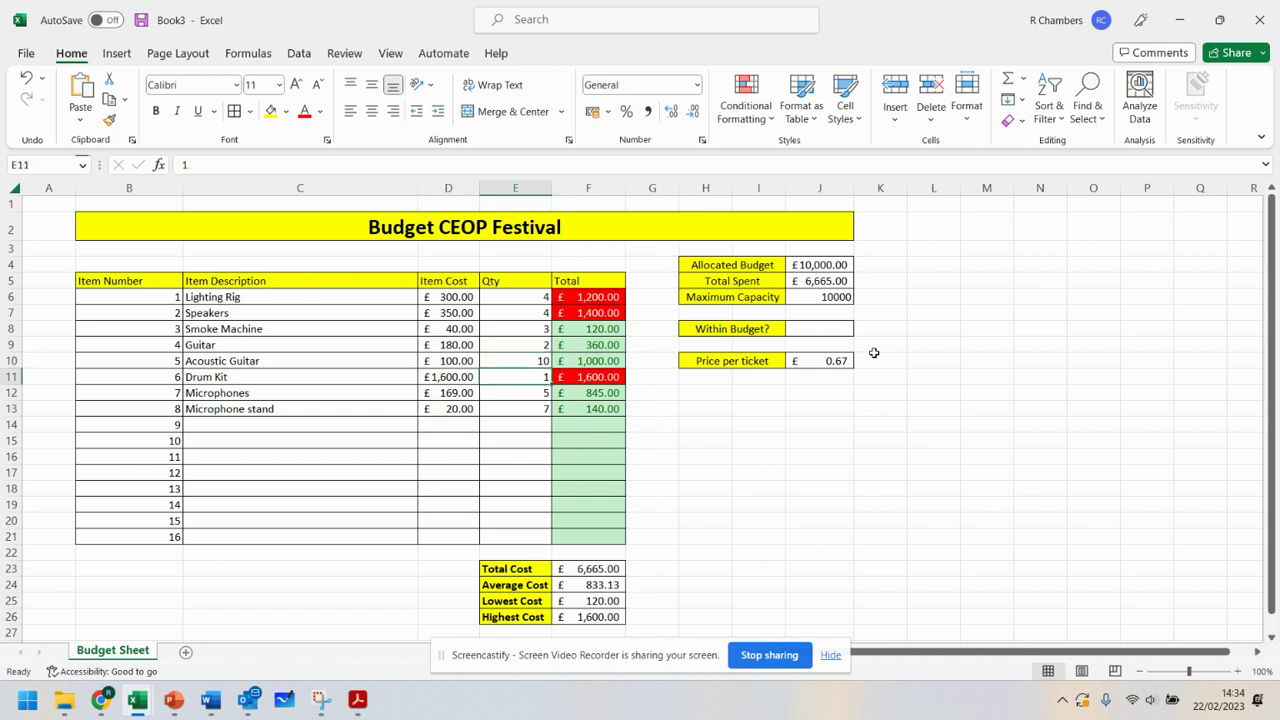
{"action": "type", "text": "2"}
{"action": "key", "text": "Return"}
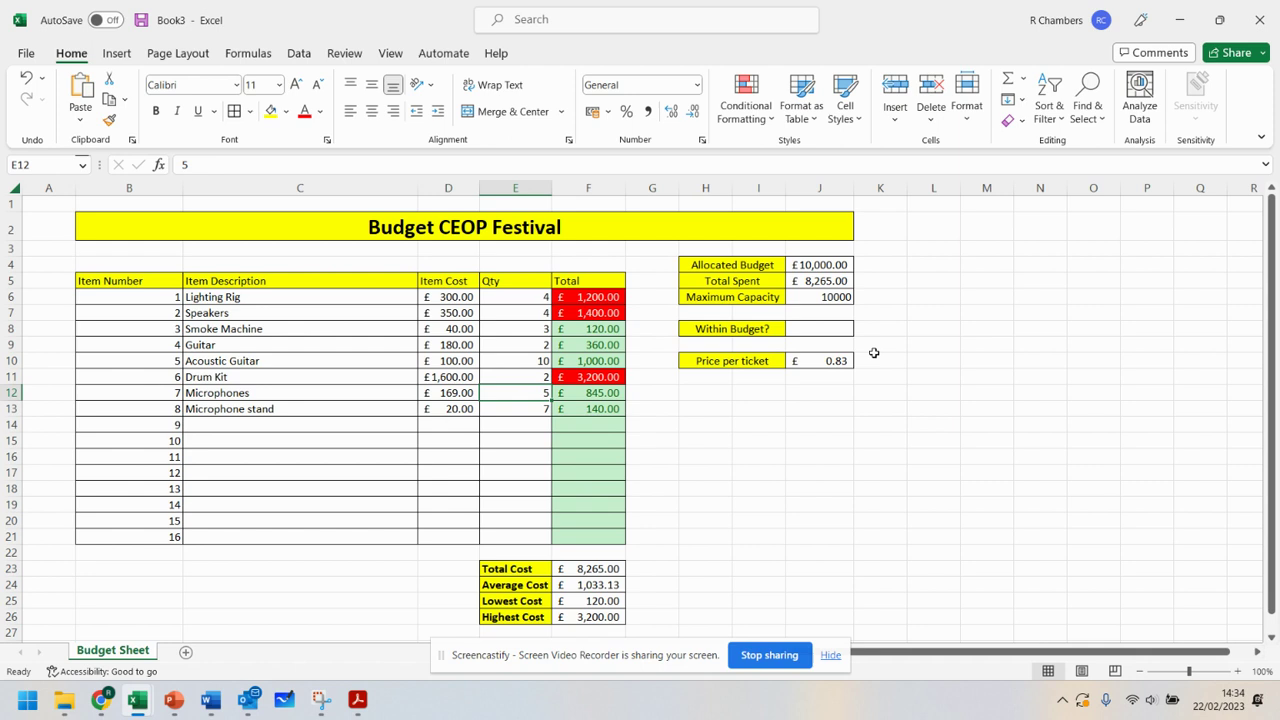
Step: Set the Maximum Capacity value in J6 to 1000
{"action": "key", "text": "Up"}
{"action": "key", "text": "Right"}
{"action": "key", "text": "Right"}
{"action": "key", "text": "Right"}
{"action": "key", "text": "Right"}
{"action": "key", "text": "Right"}
{"action": "key", "text": "Right"}
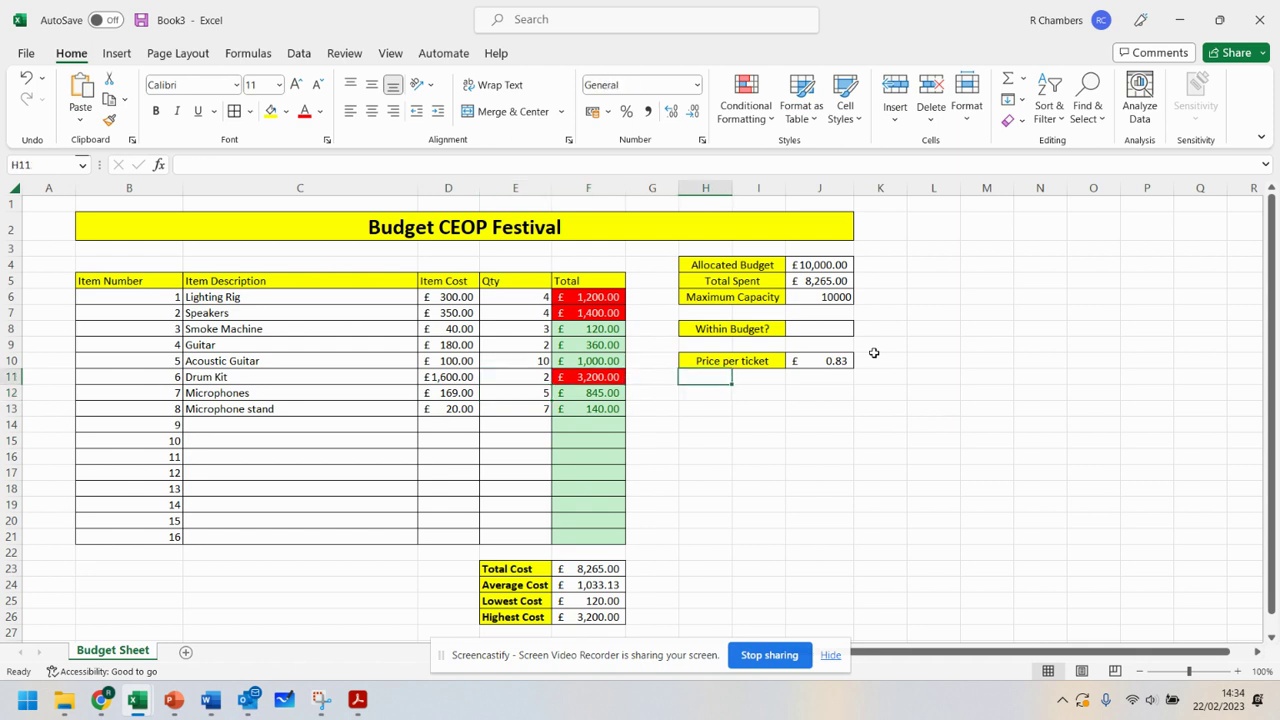
{"action": "key", "text": "Up"}
{"action": "key", "text": "Up"}
{"action": "key", "text": "Up"}
{"action": "key", "text": "Up"}
{"action": "key", "text": "Up"}
{"action": "key", "text": "Left"}
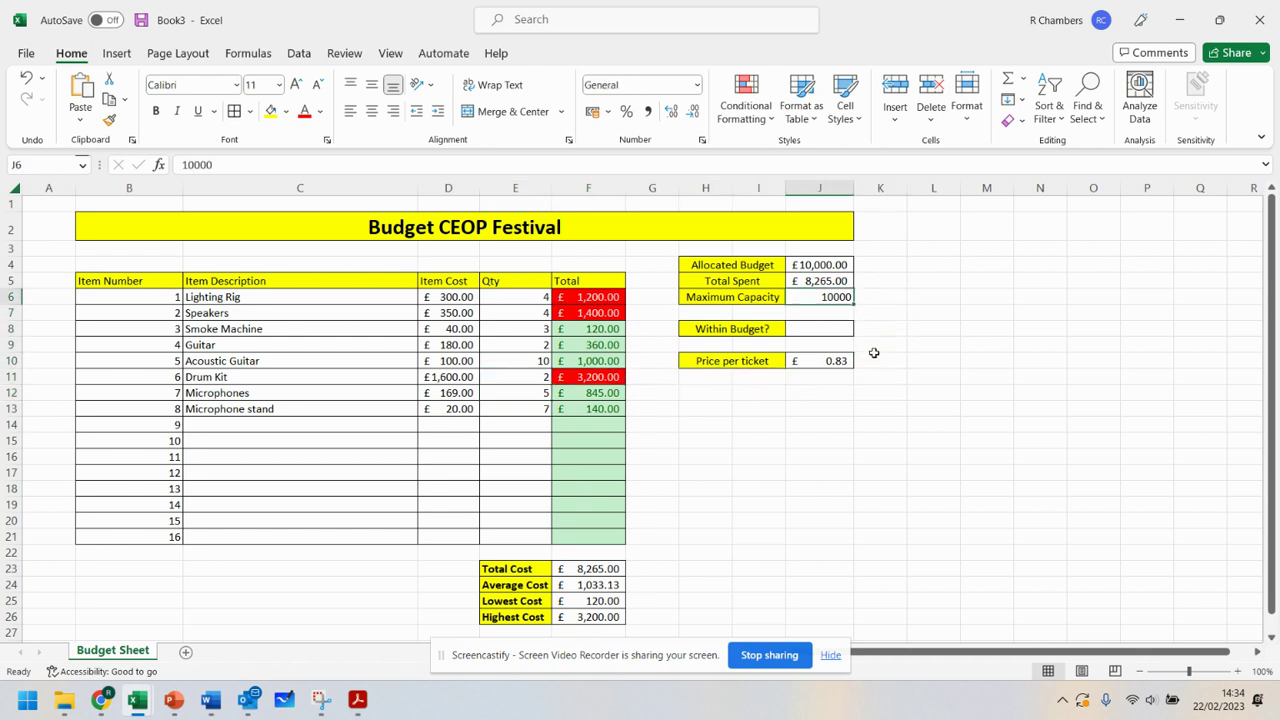
{"action": "type", "text": "1000"}
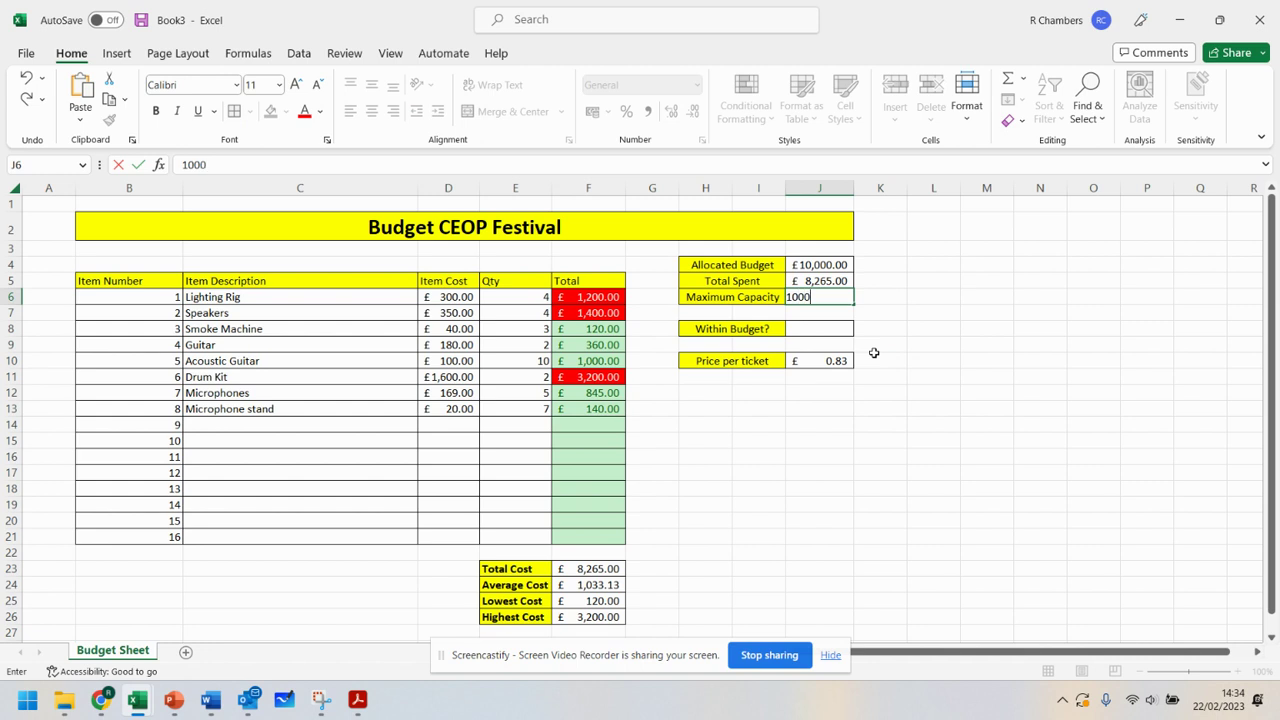
{"action": "key", "text": "Return"}
Step: Examine the recalculated price per ticket and compare the allocated budget with the total spent
{"action": "key", "text": "Down"}
{"action": "key", "text": "Down"}
{"action": "key", "text": "Down"}
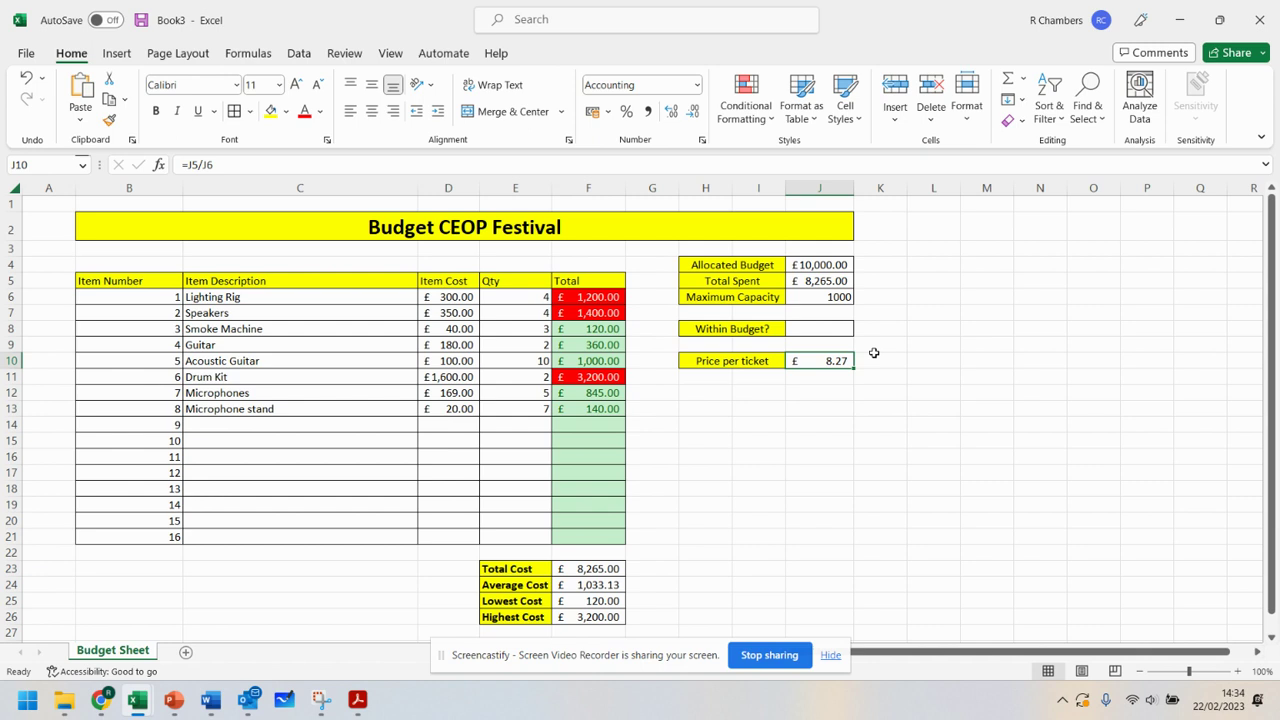
{"action": "key", "text": "Up"}
{"action": "key", "text": "Up"}
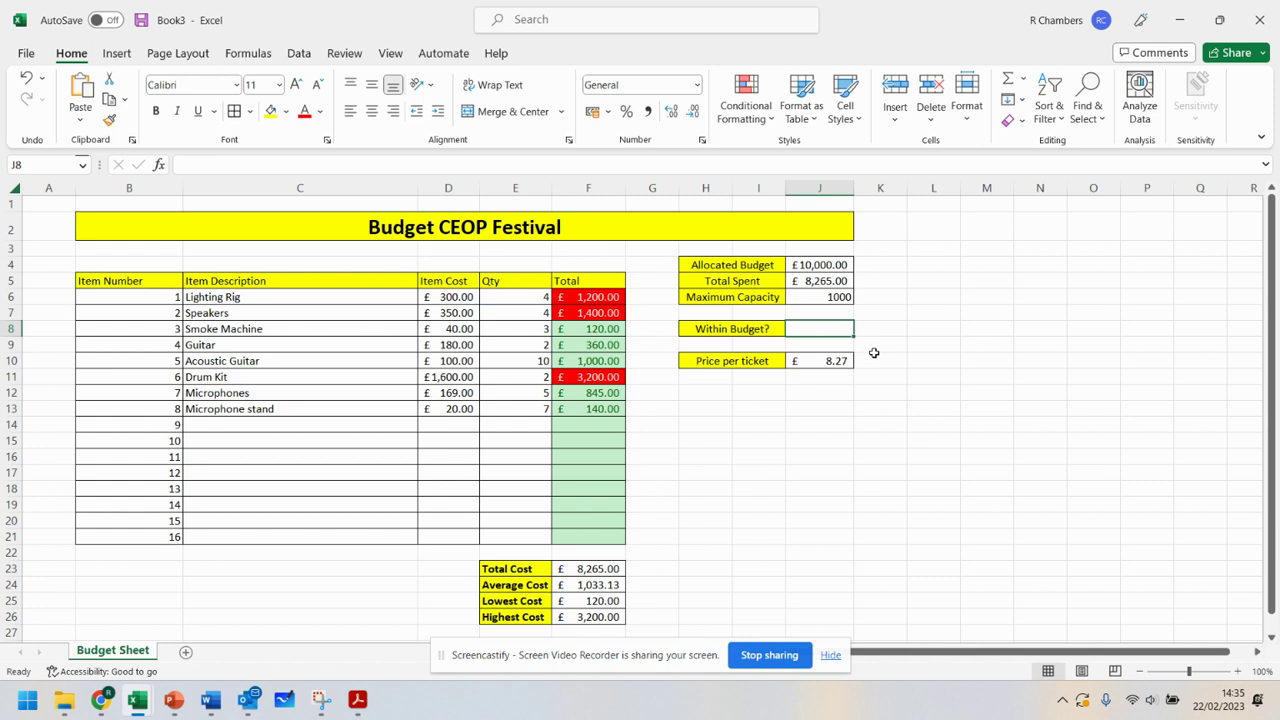
{"action": "key", "text": "Up"}
{"action": "key", "text": "Up"}
{"action": "key", "text": "Up"}
{"action": "key", "text": "Up"}
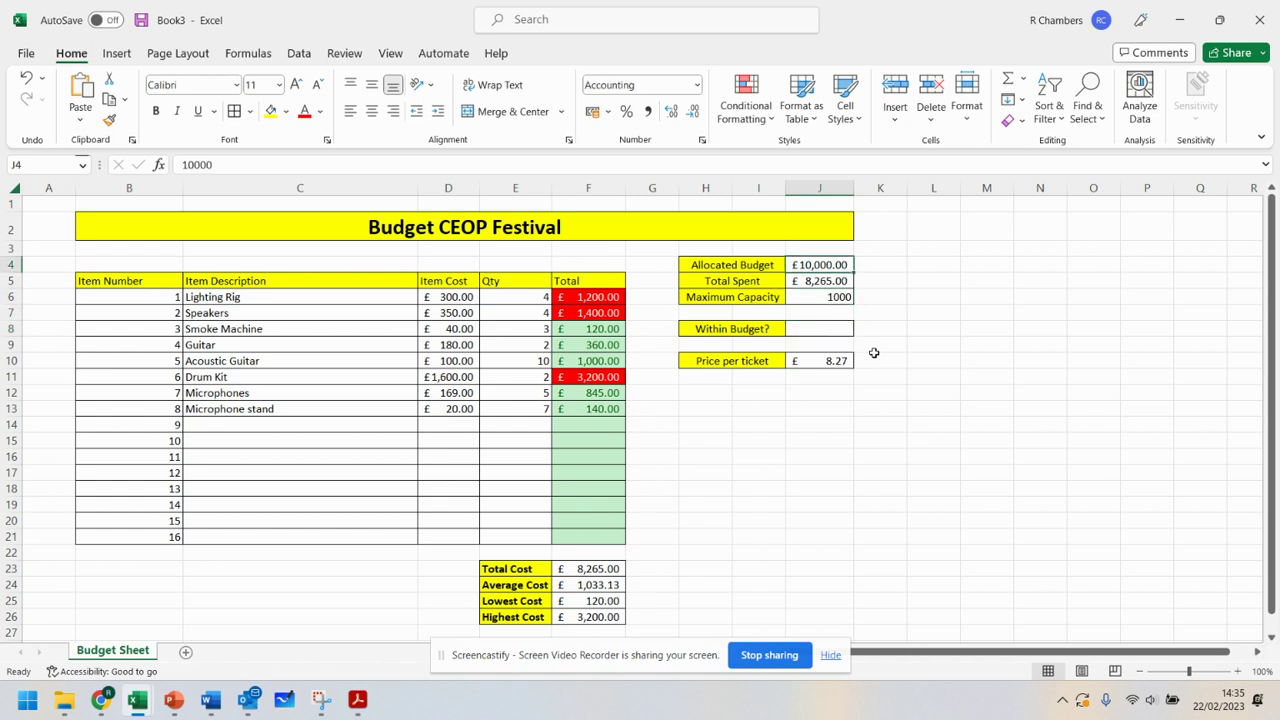
{"action": "key", "text": "Down"}
{"action": "key", "text": "Down"}
{"action": "key", "text": "Down"}
{"action": "key", "text": "Down"}
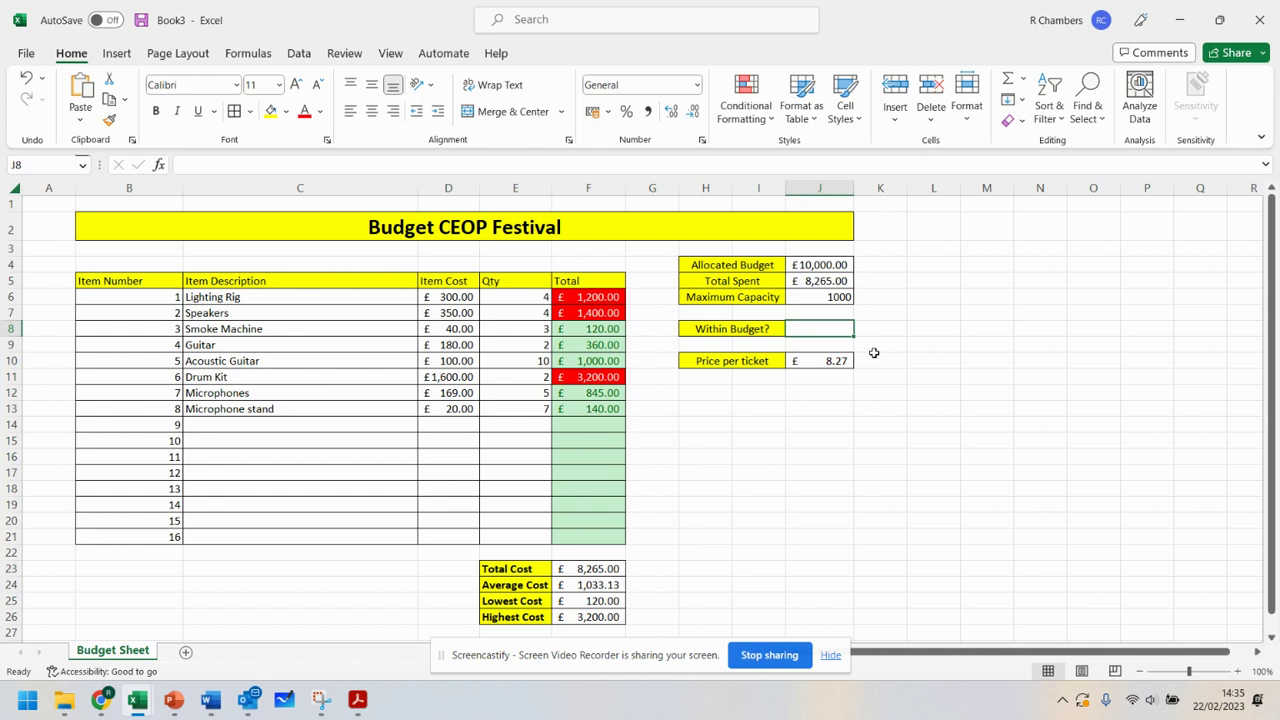
Step: Begin an IF formula in the Within Budget? cell J8 that tests whether total spent exceeds the allocated budget, J5>J4
{"action": "type", "text": "=IF"}
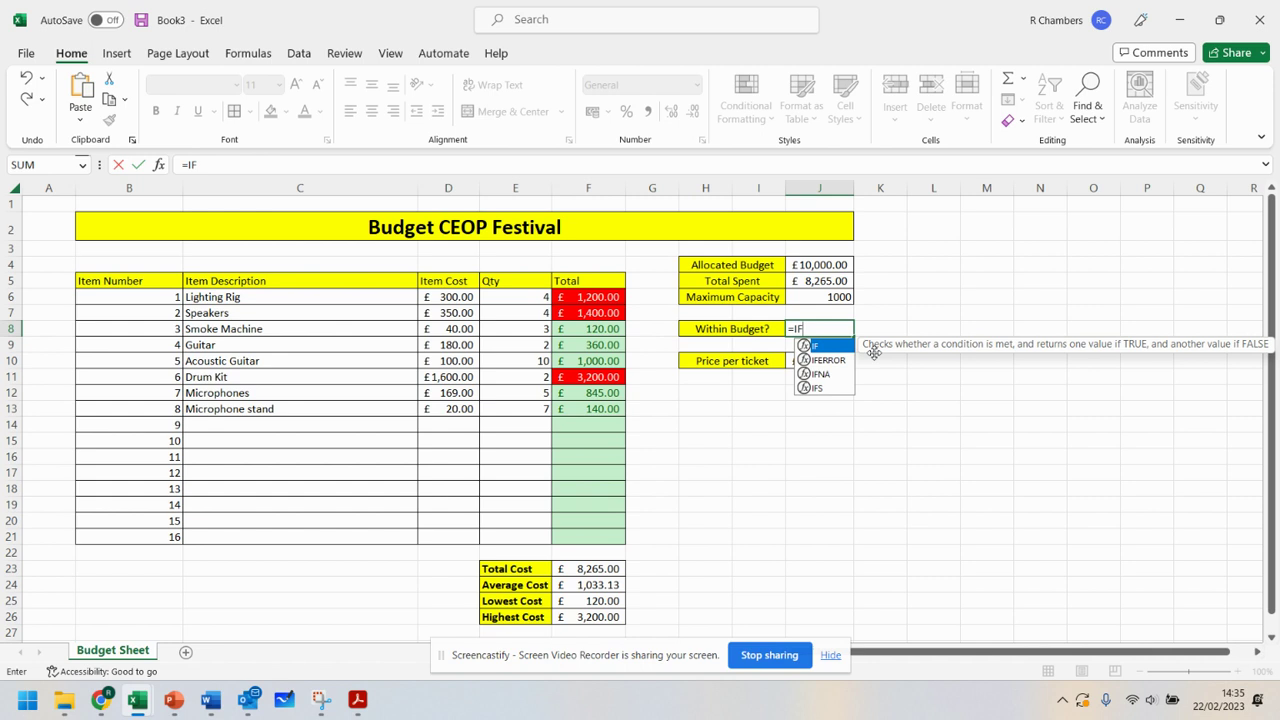
{"action": "type", "text": "("}
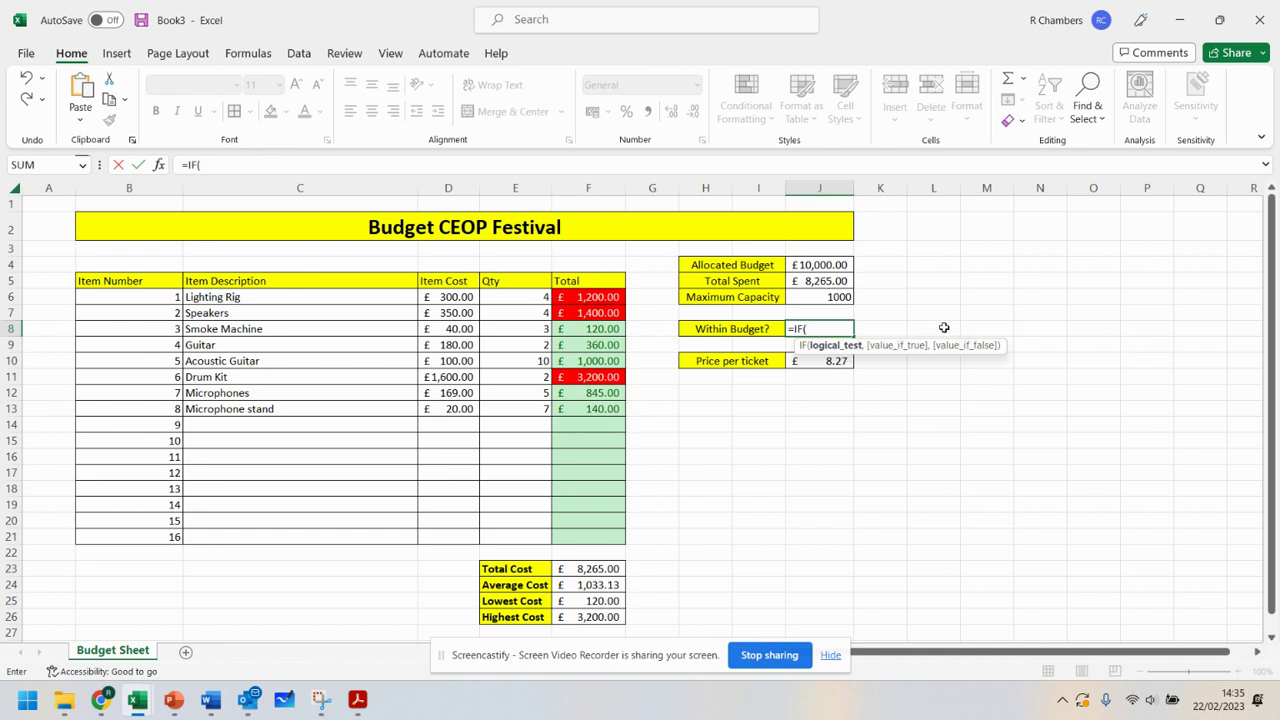
{"action": "left_click", "coordinate": [818, 281]}
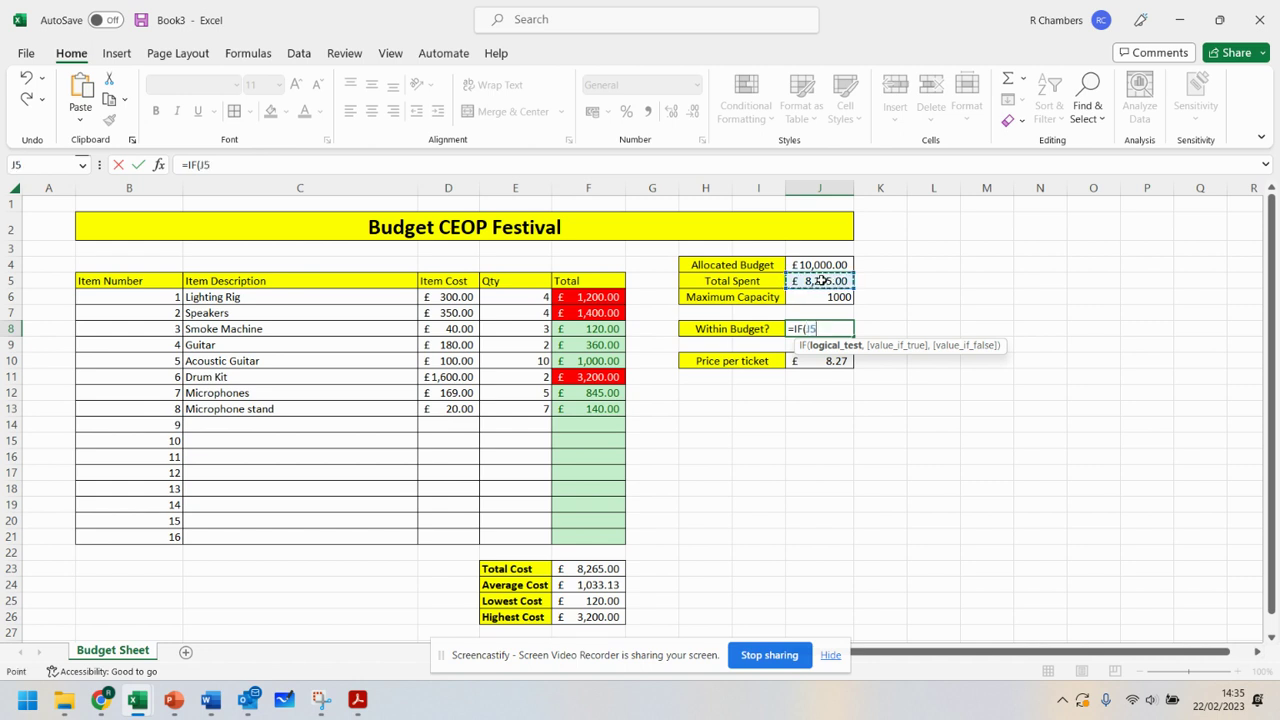
{"action": "type", "text": ">="}
{"action": "left_click", "coordinate": [805, 265]}
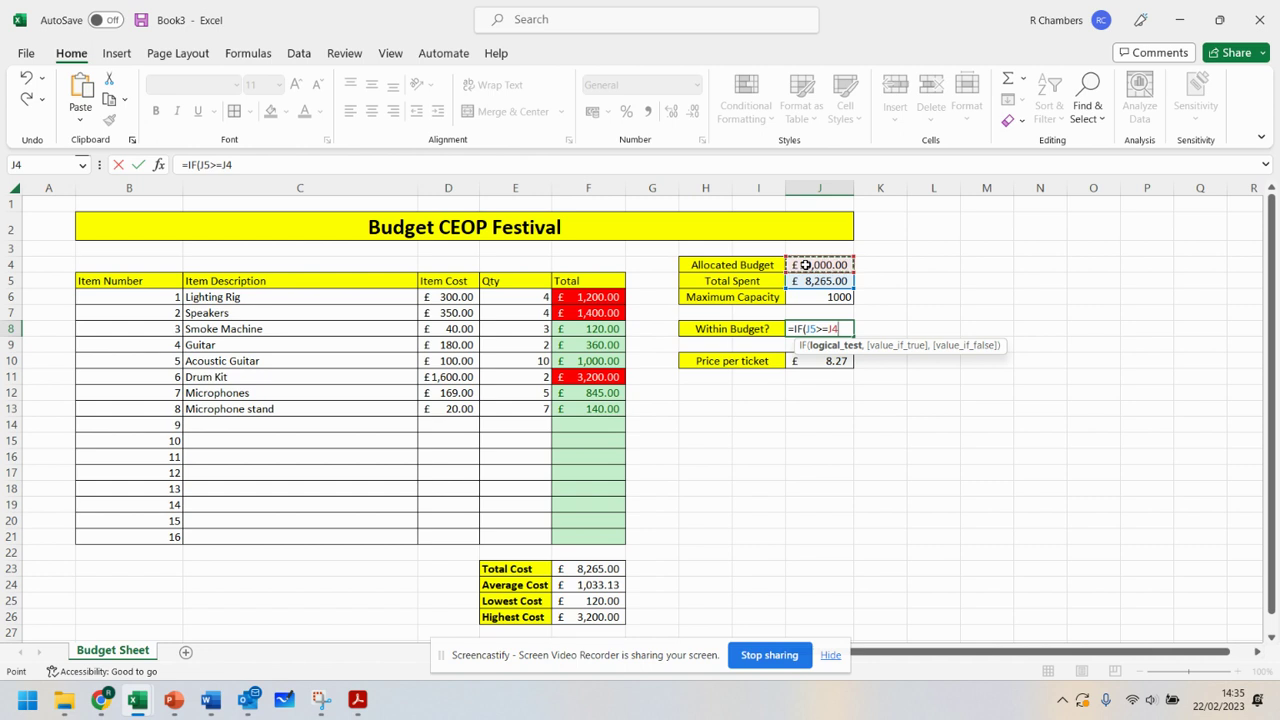
{"action": "key", "text": "BackSpace"}
{"action": "key", "text": "BackSpace"}
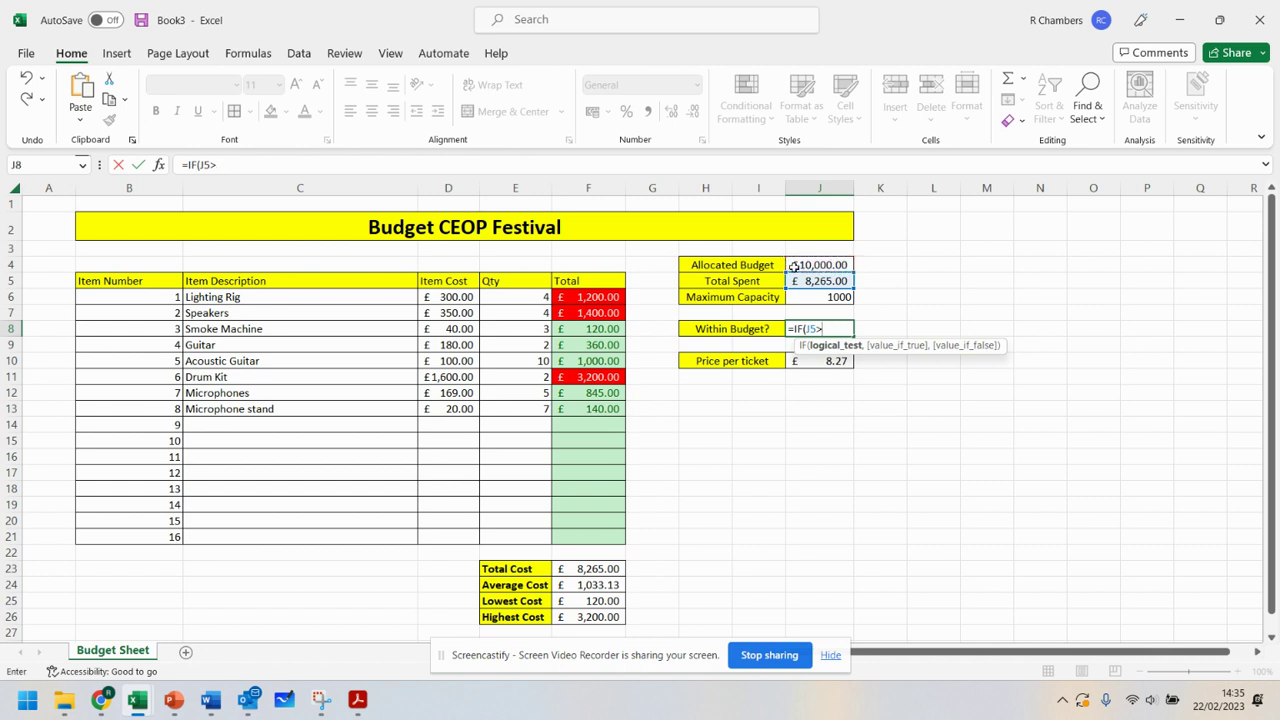
{"action": "left_click", "coordinate": [828, 264]}
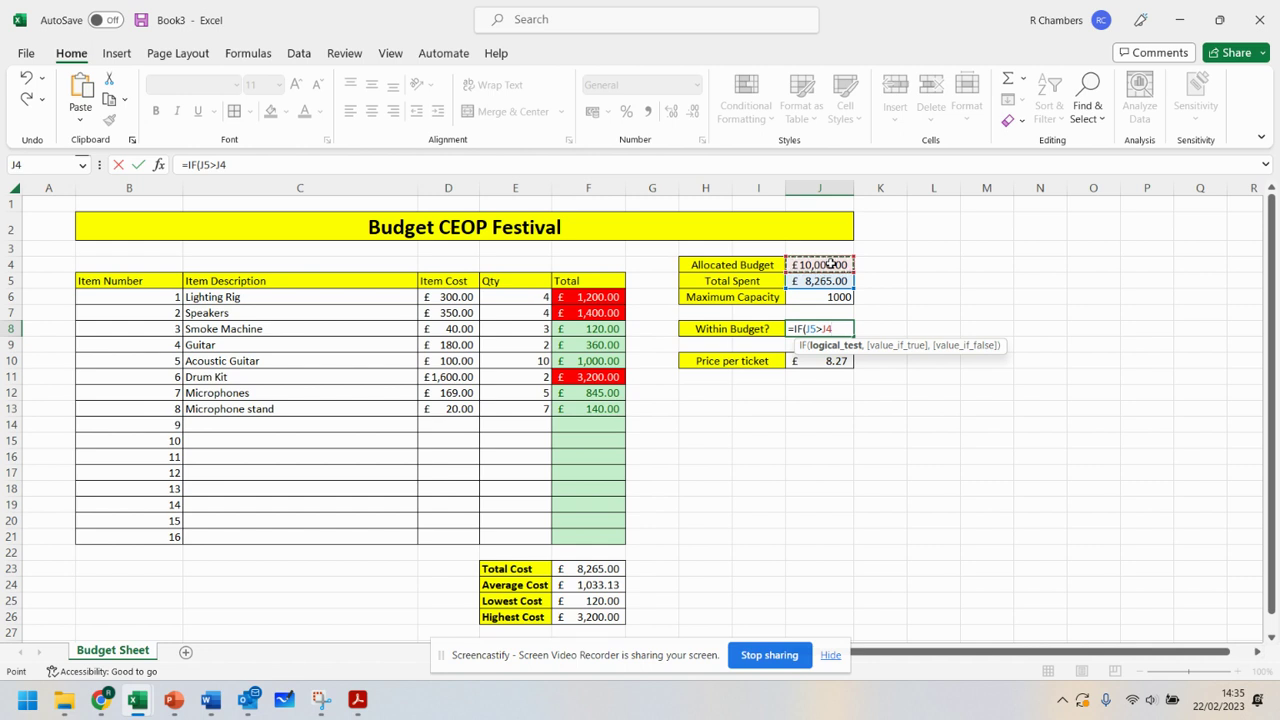
Step: Complete the IF formula with "Over Budget" if true and "Within Budget" if false, and autofit column J to its contents
{"action": "type", "text": ",\""}
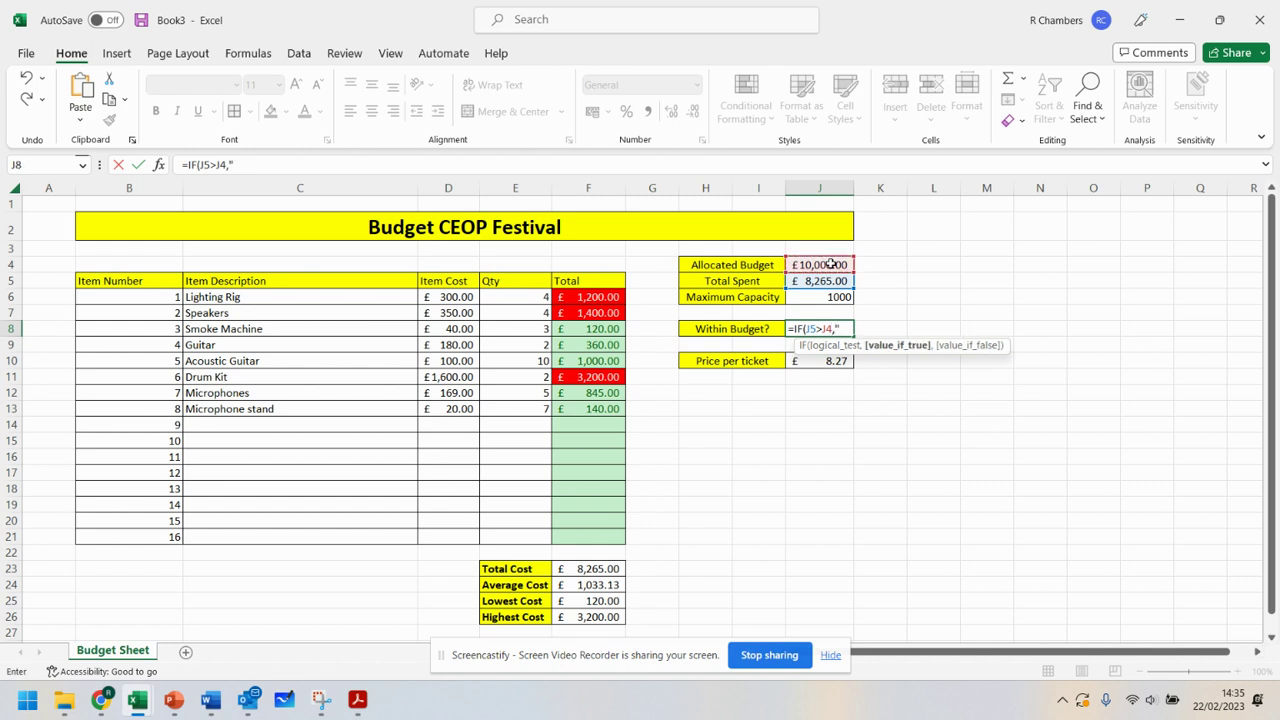
{"action": "type", "text": "Over Budget"}
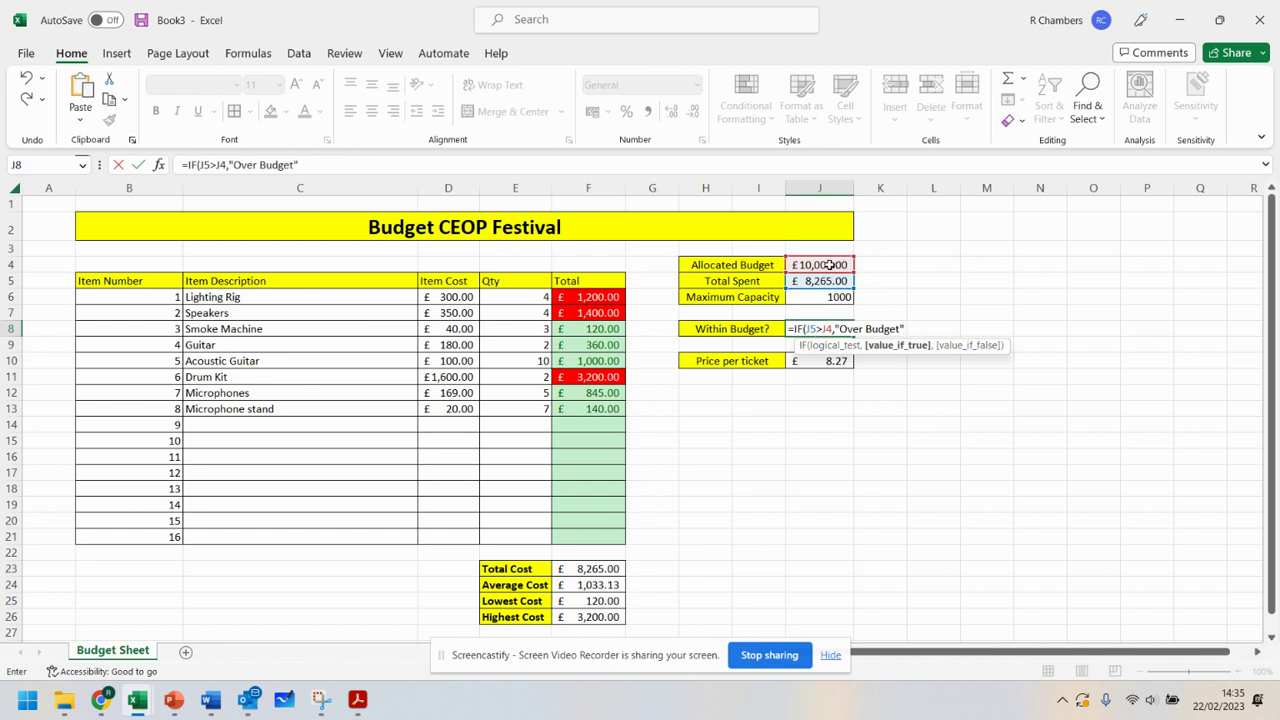
{"action": "type", "text": ","}
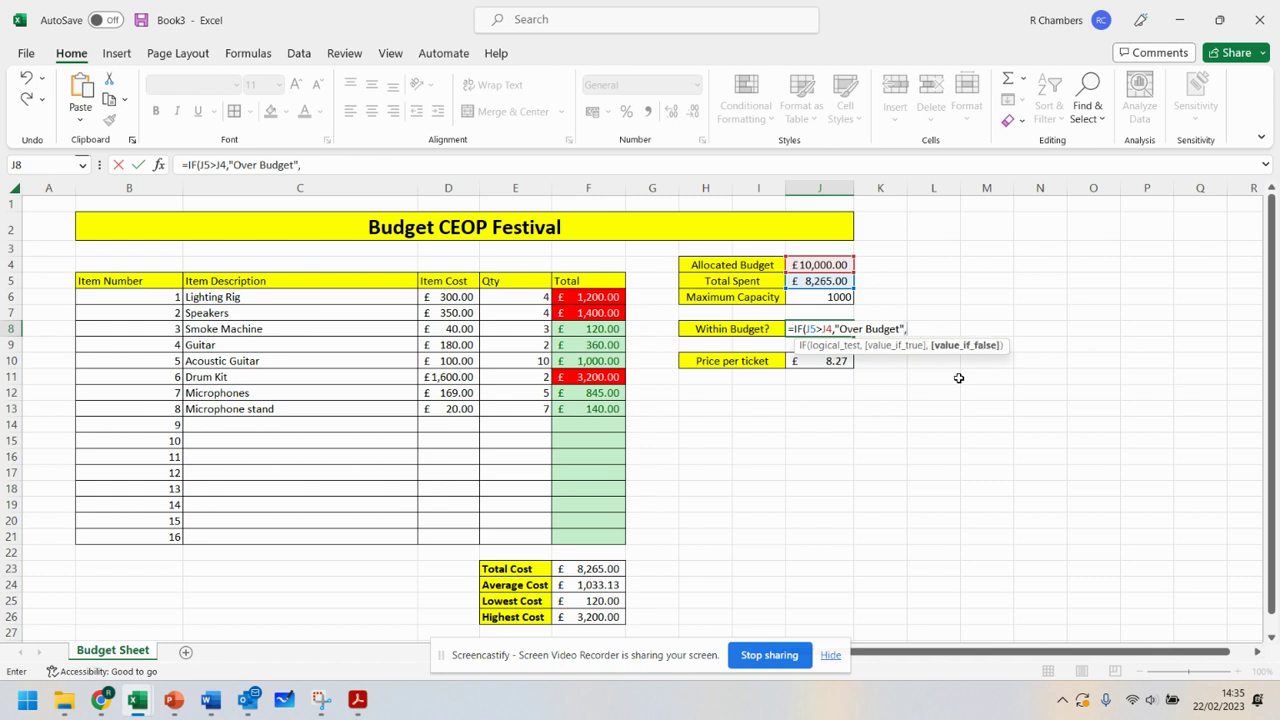
{"action": "type", "text": "\"Within Budget\")"}
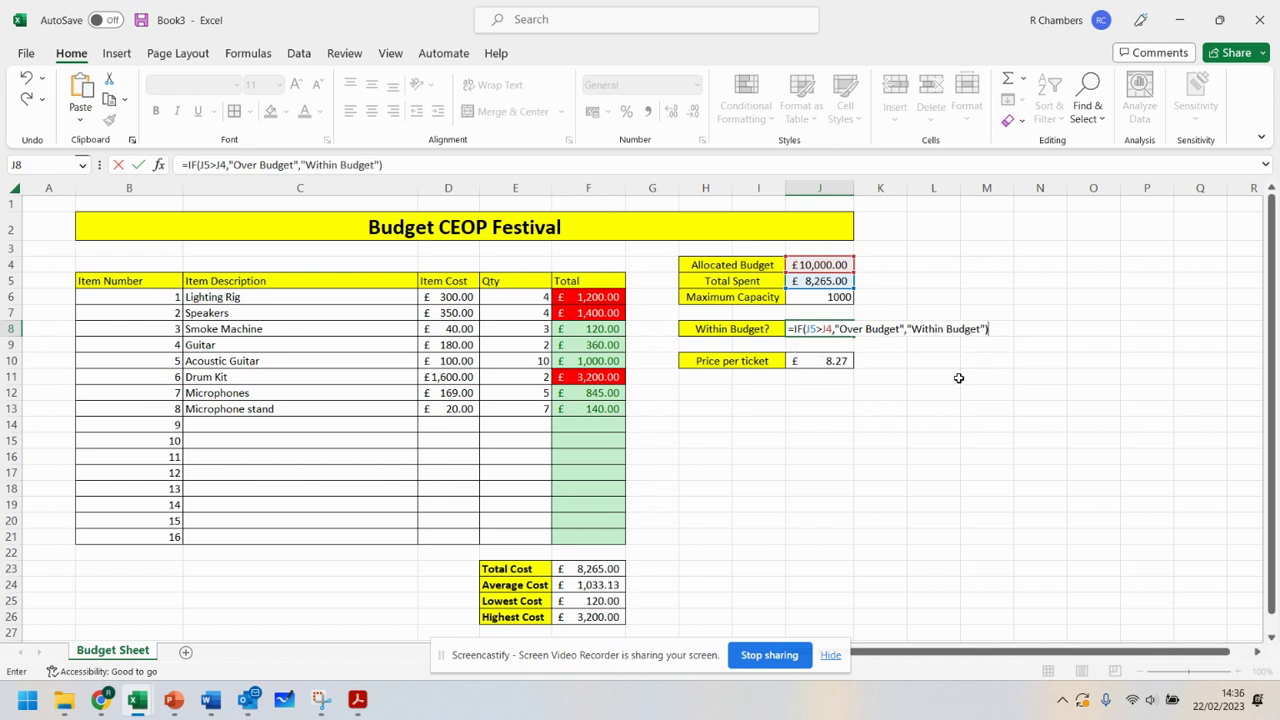
{"action": "key", "text": "Return"}
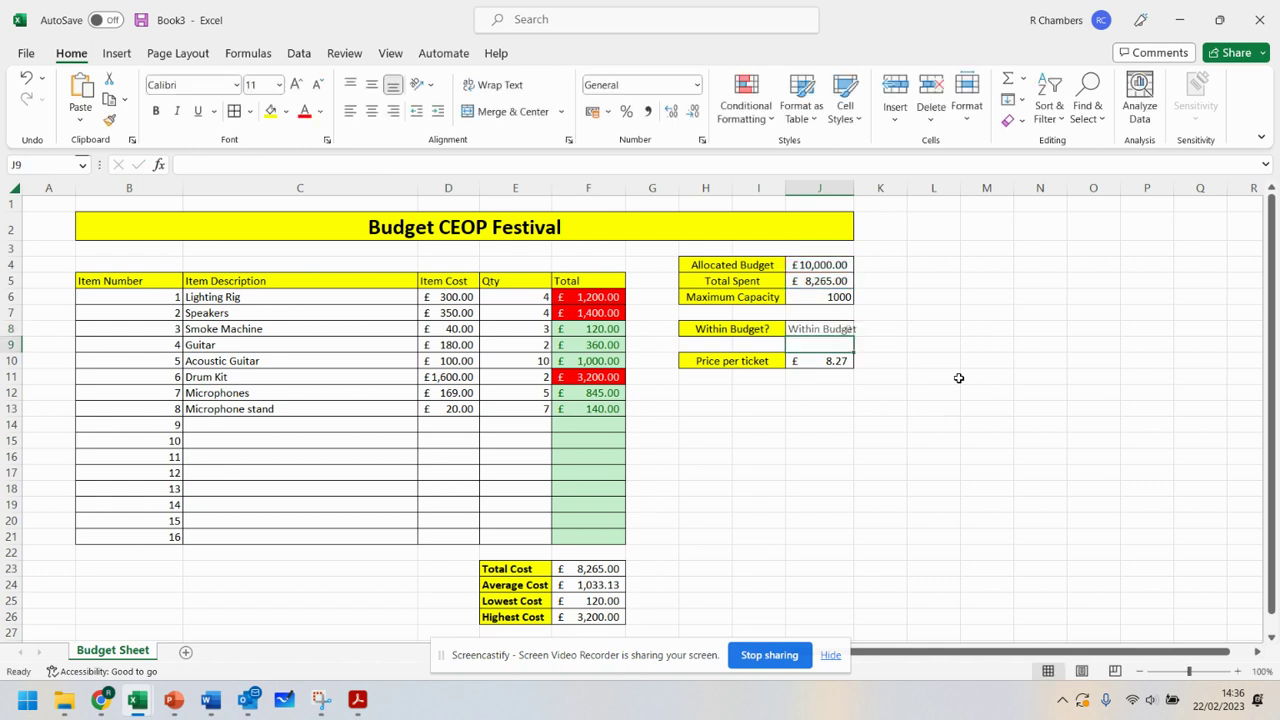
{"action": "double_click", "coordinate": [855, 188]}
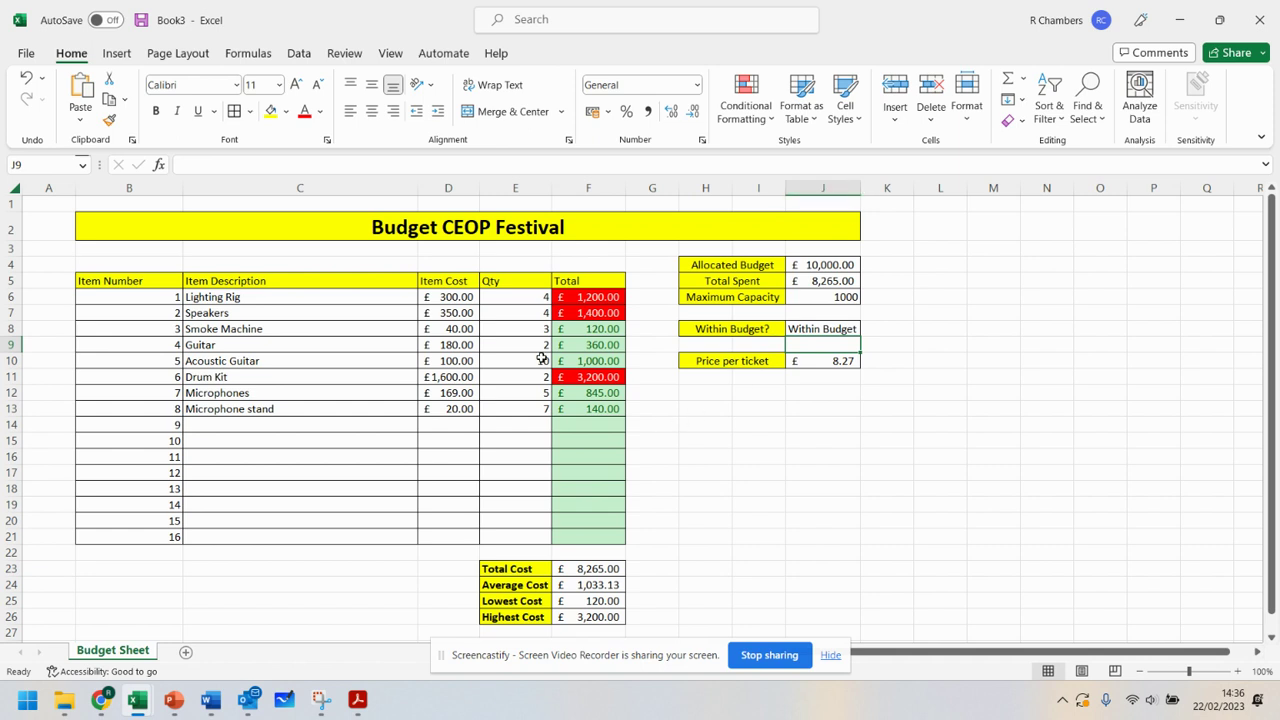
Step: Set the Drum Kit quantity in E11 to 4 and select the Within Budget? result cell to check it
{"action": "left_click", "coordinate": [530, 378]}
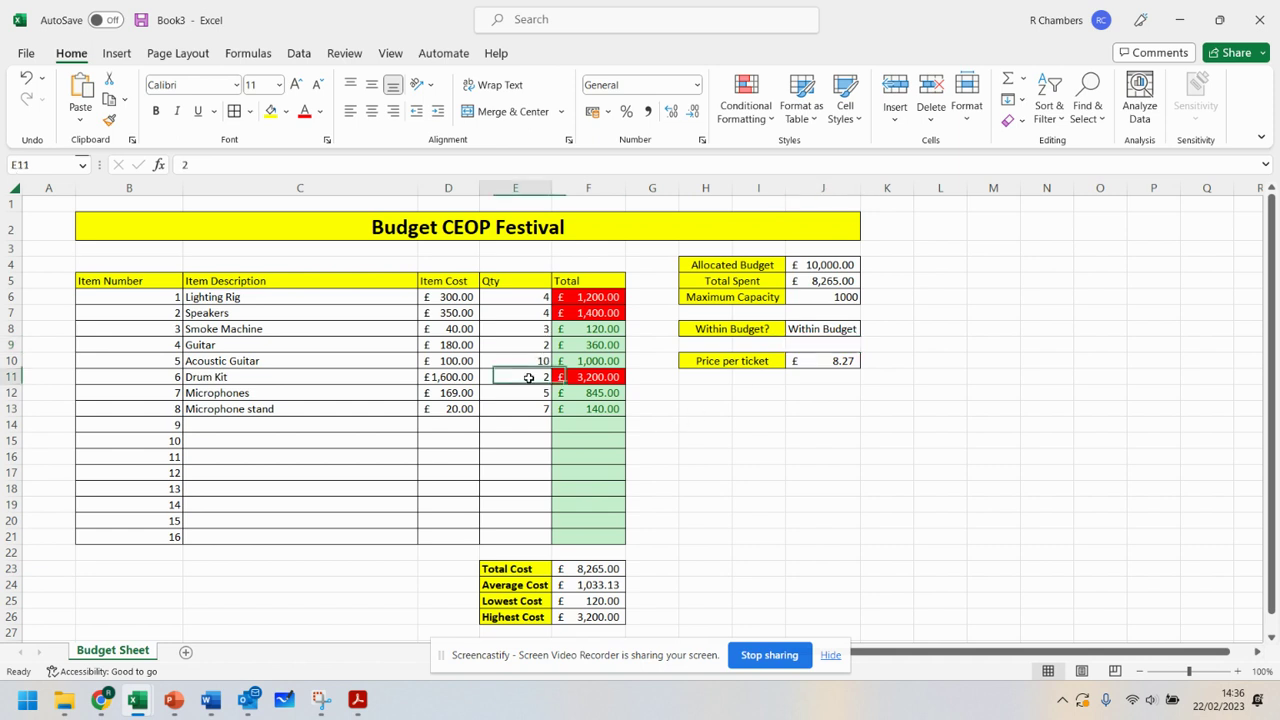
{"action": "type", "text": "4"}
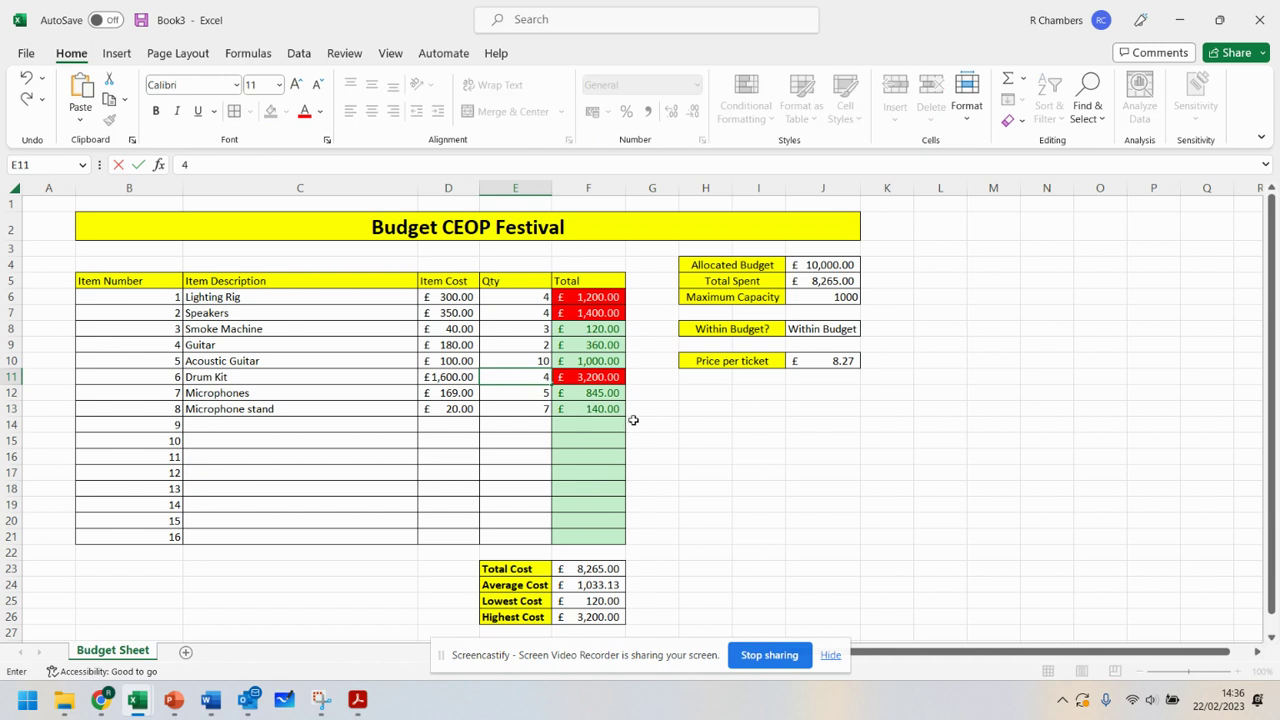
{"action": "left_click", "coordinate": [673, 432]}
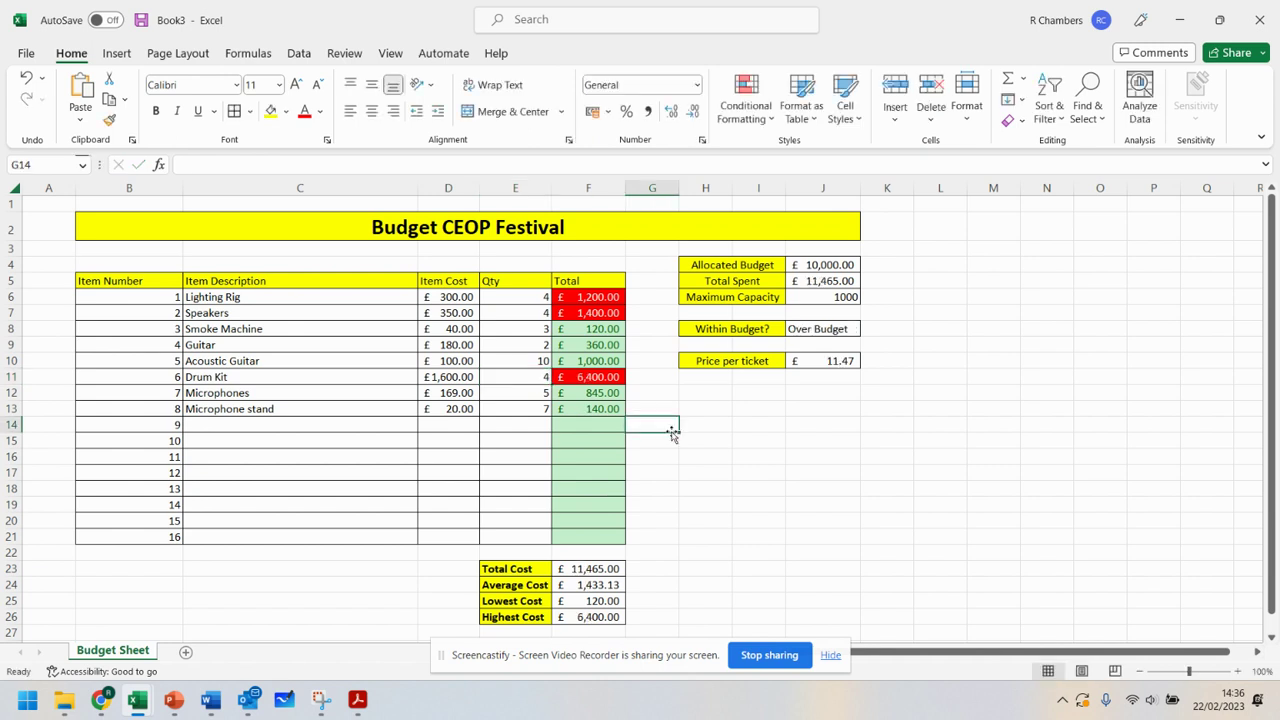
{"action": "left_click", "coordinate": [805, 333]}
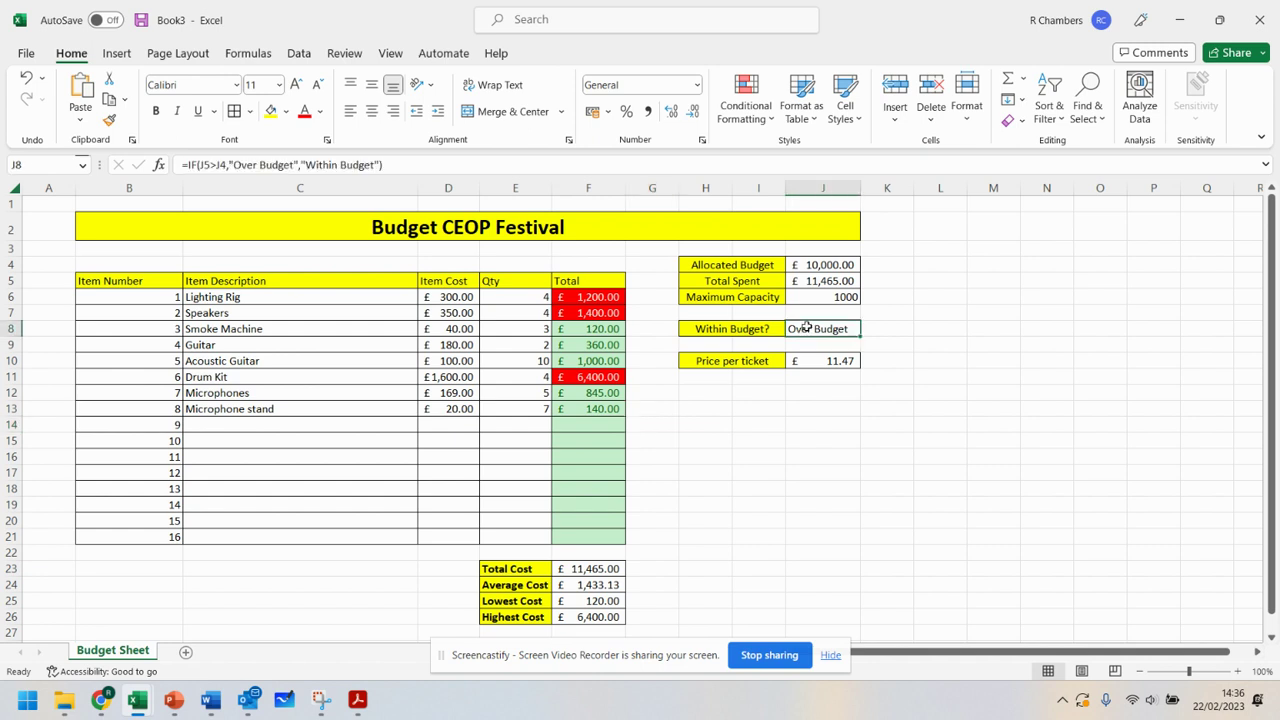
Step: Add an Equal To highlight rule to the Within Budget? result cell J8, formatting "Over Budget" with Light Red Fill with Dark Red Text
{"action": "left_click", "coordinate": [752, 118]}
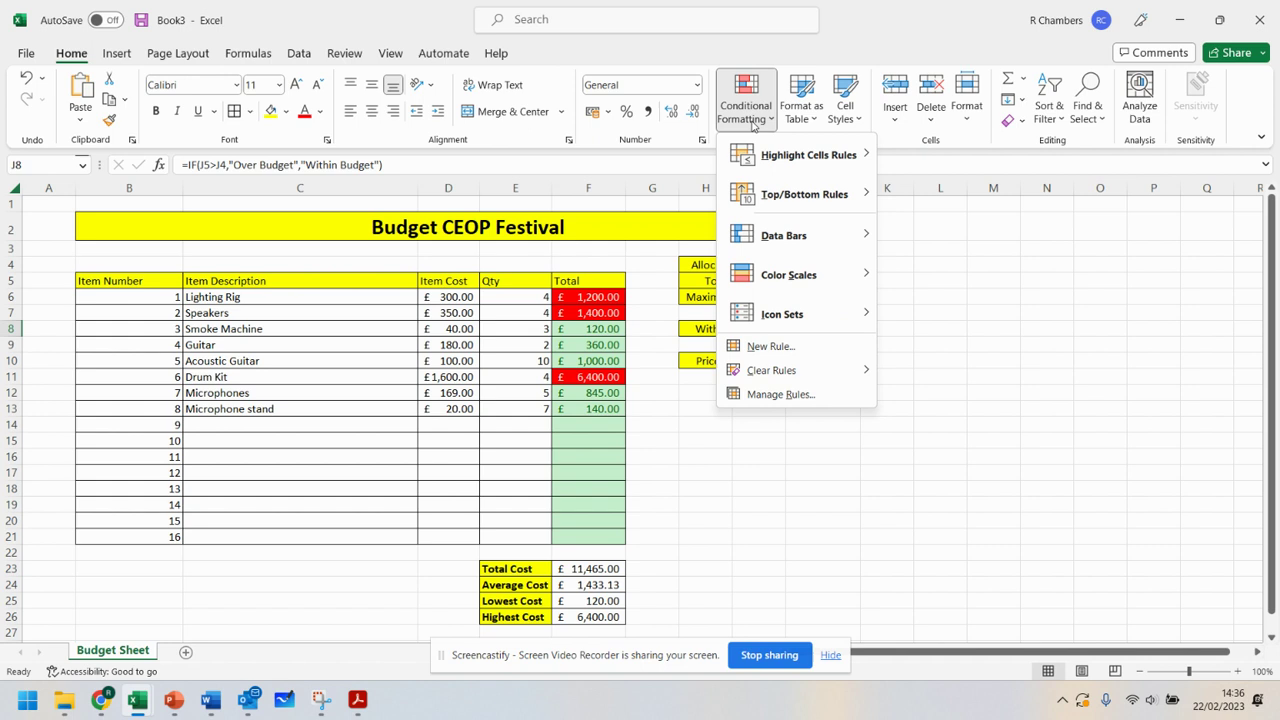
{"action": "mouse_move", "coordinate": [819, 163]}
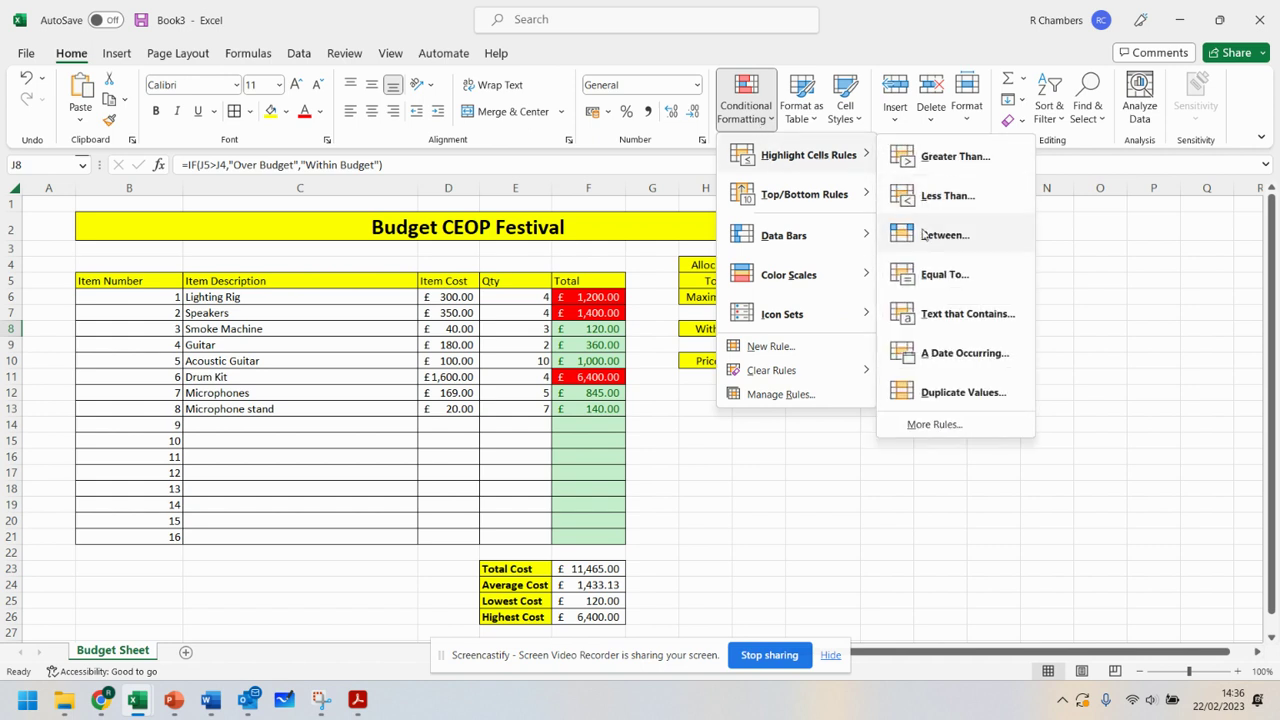
{"action": "left_click", "coordinate": [935, 285]}
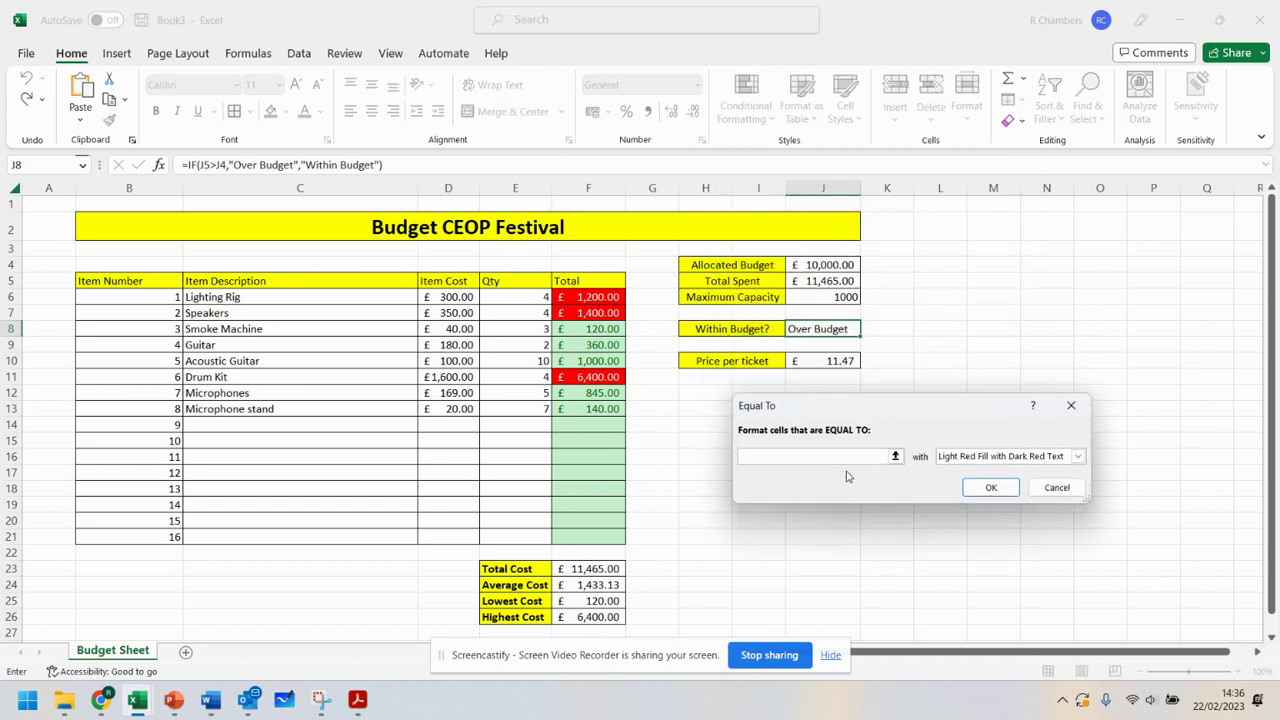
{"action": "type", "text": "Over Budget"}
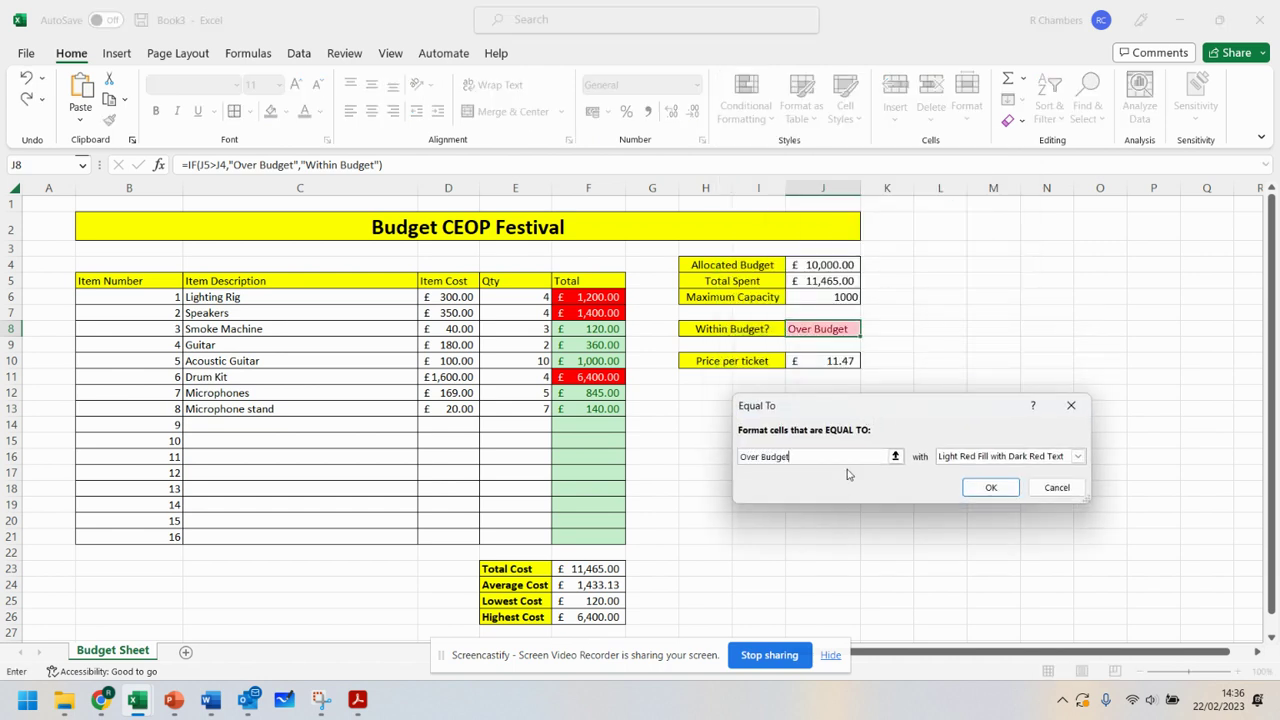
{"action": "left_click", "coordinate": [990, 488]}
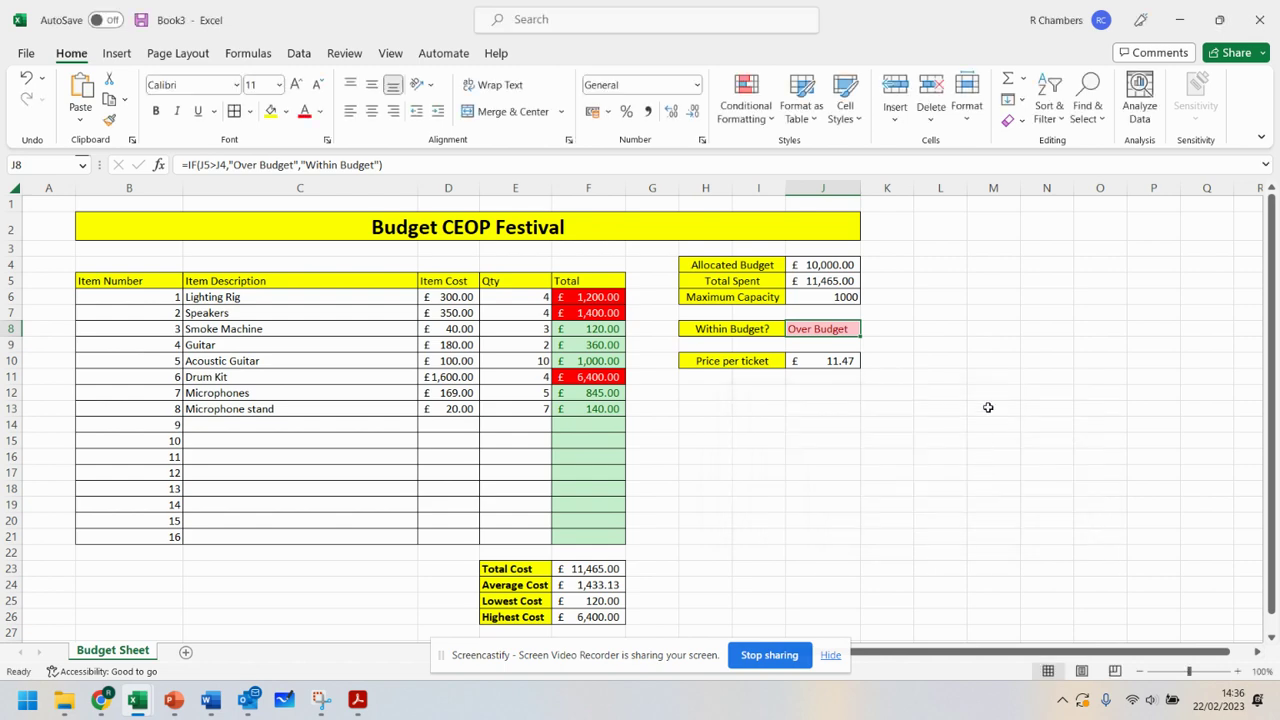
Step: Add a second Equal To highlight rule to J8, formatting "Within Budget" with Green Fill with Dark Green Text
{"action": "left_click", "coordinate": [746, 104]}
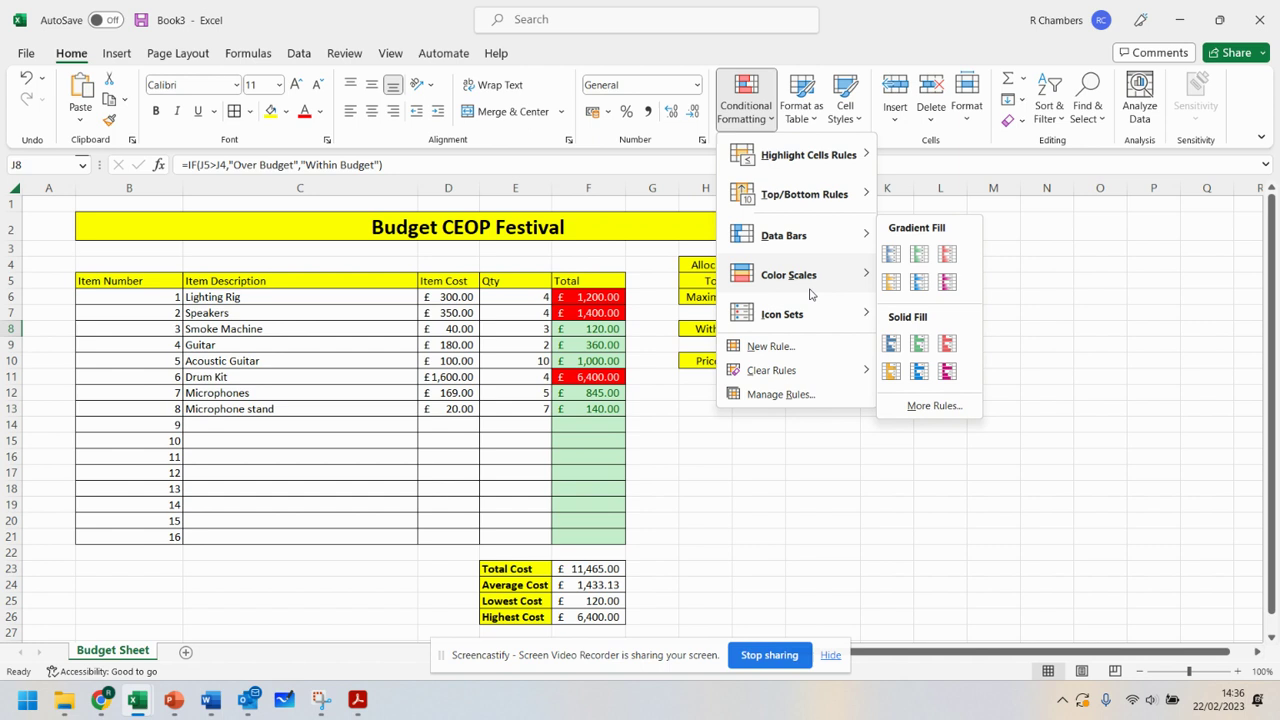
{"action": "mouse_move", "coordinate": [850, 156]}
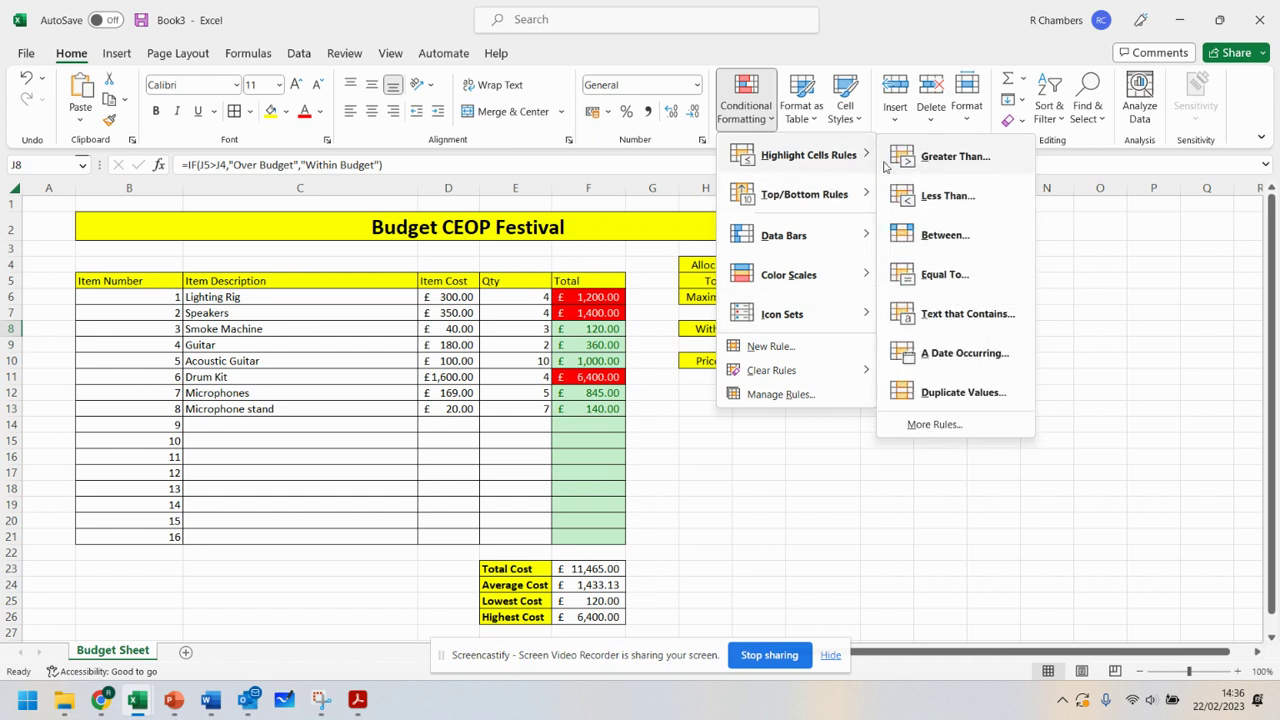
{"action": "left_click", "coordinate": [944, 274]}
{"action": "type", "text": "Within B"}
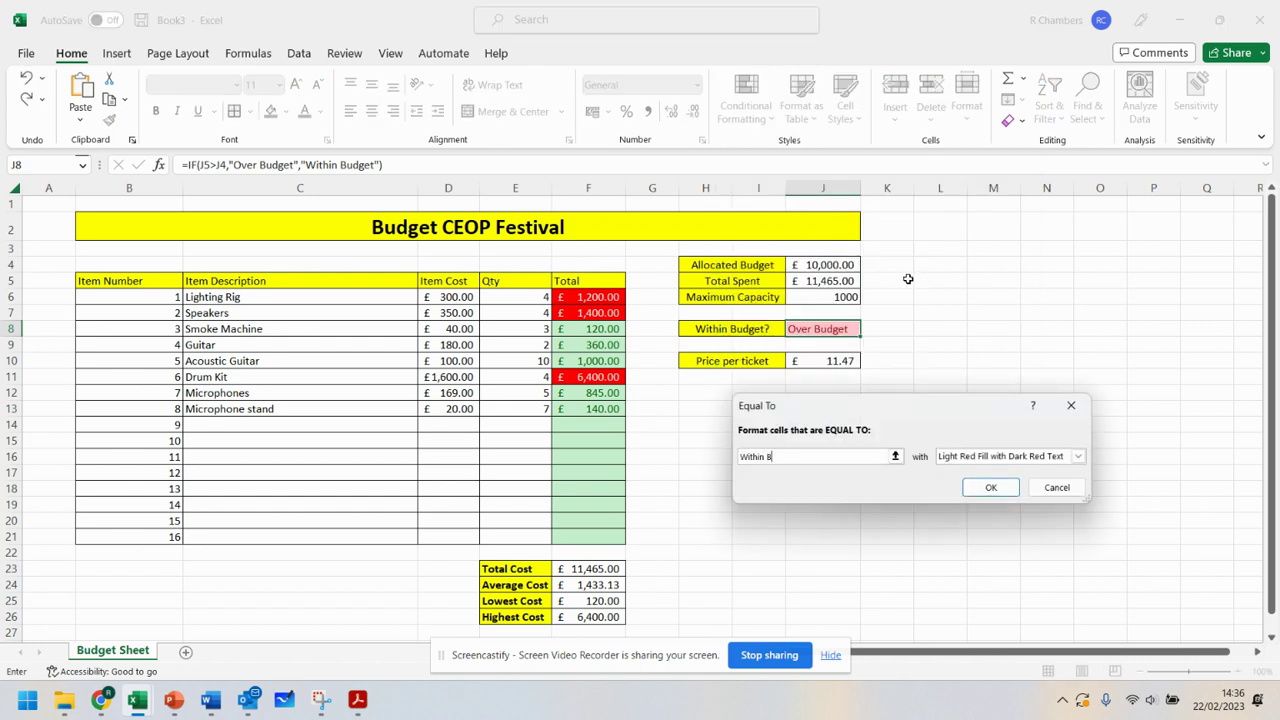
{"action": "type", "text": "udget"}
{"action": "left_click", "coordinate": [995, 456]}
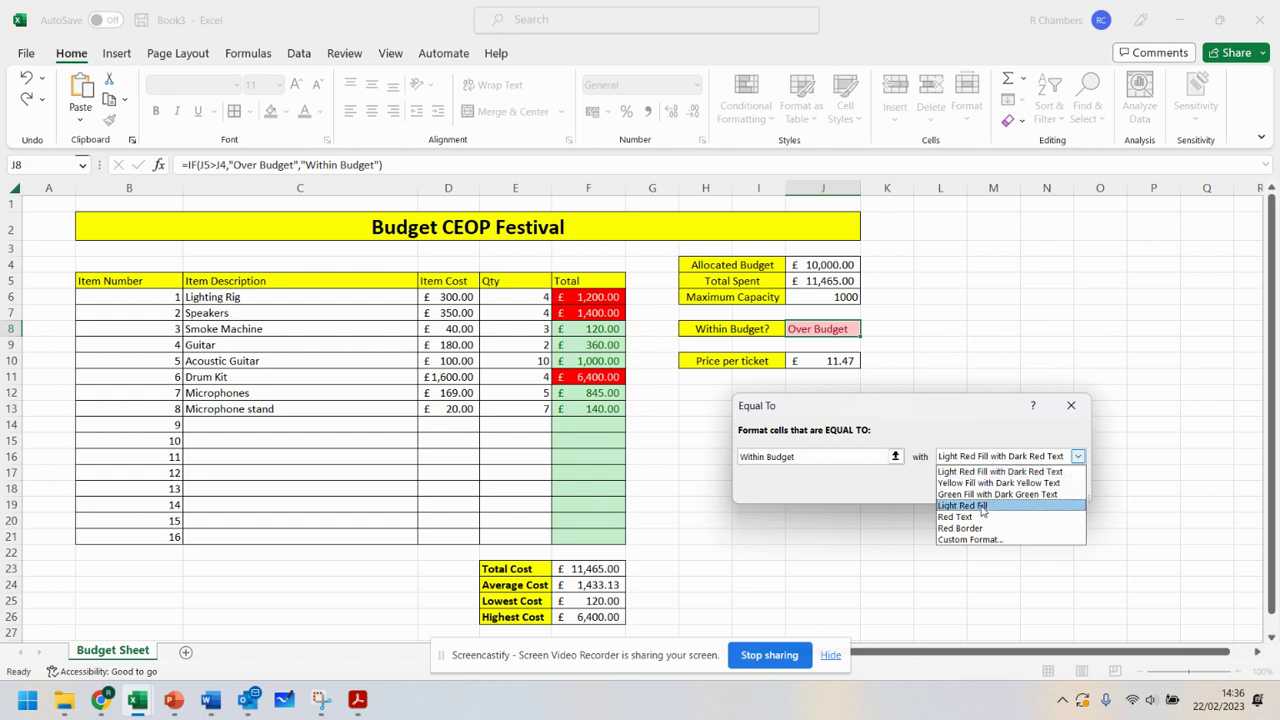
{"action": "left_click", "coordinate": [982, 494]}
{"action": "left_click", "coordinate": [990, 487]}
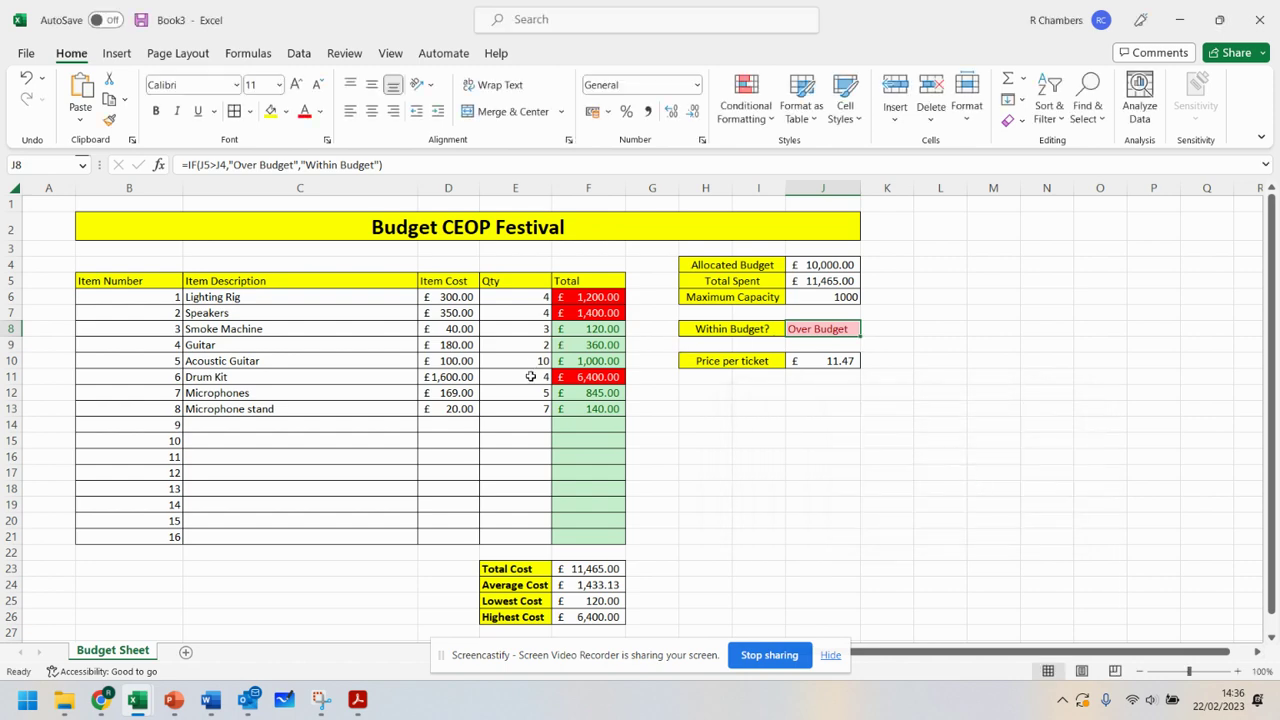
Step: Set the Drum Kit quantity in E11 to 1 to test the conditional formatting of the Within Budget? result
{"action": "left_click", "coordinate": [531, 376]}
{"action": "type", "text": "1"}
{"action": "left_click", "coordinate": [612, 456]}
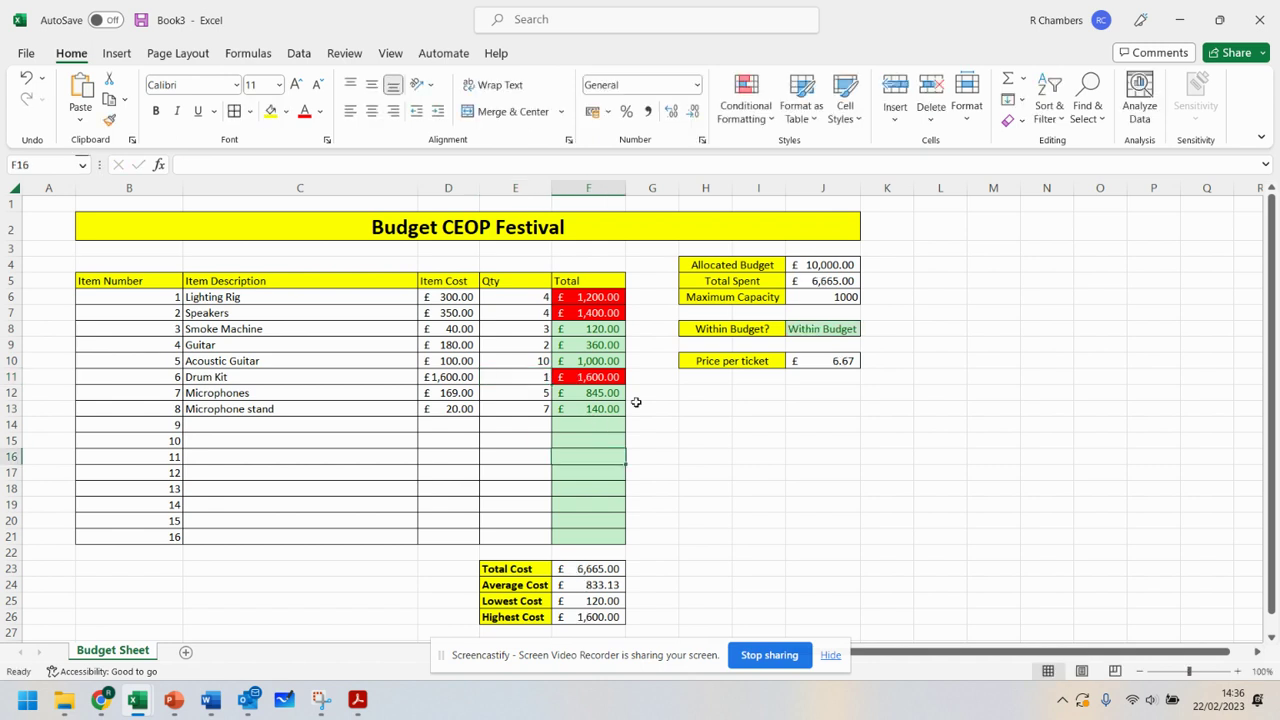
{"action": "left_click", "coordinate": [861, 188]}
{"action": "left_click", "coordinate": [894, 344]}
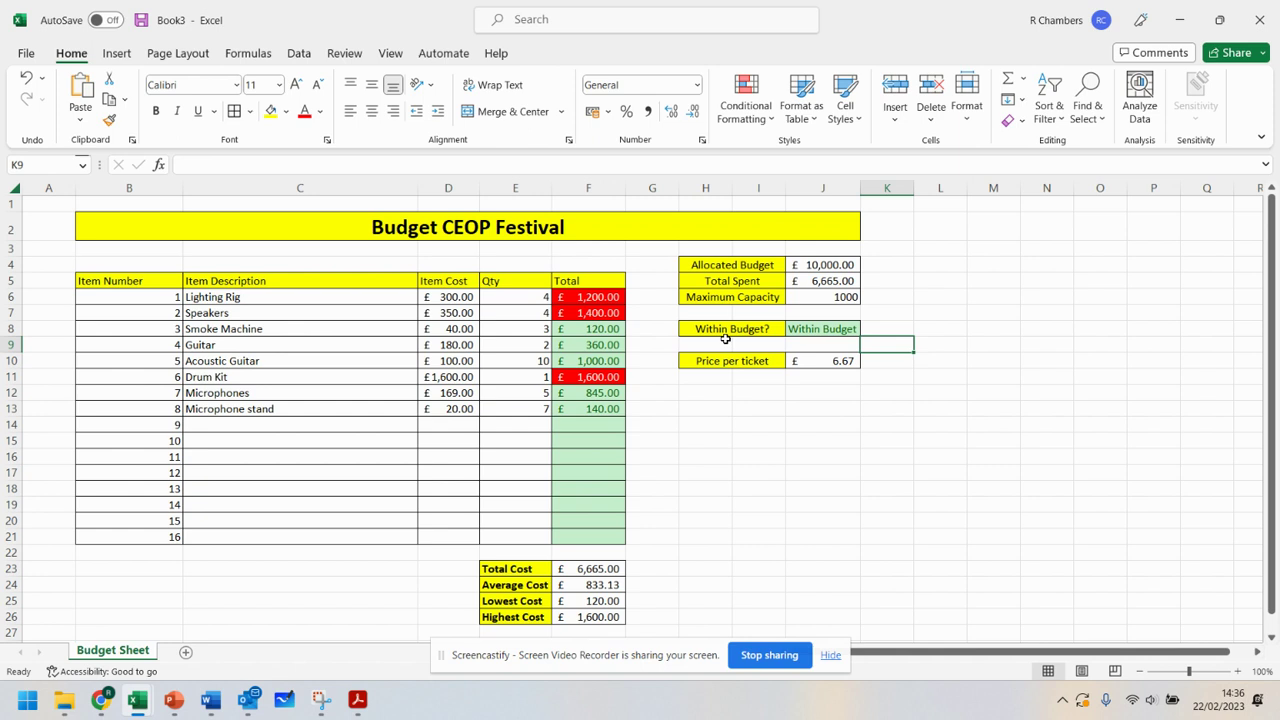
Step: Review the price per ticket formula in J10 and the parts of the IF formula in J8, leaving both formulas as they are
{"action": "left_click", "coordinate": [814, 362]}
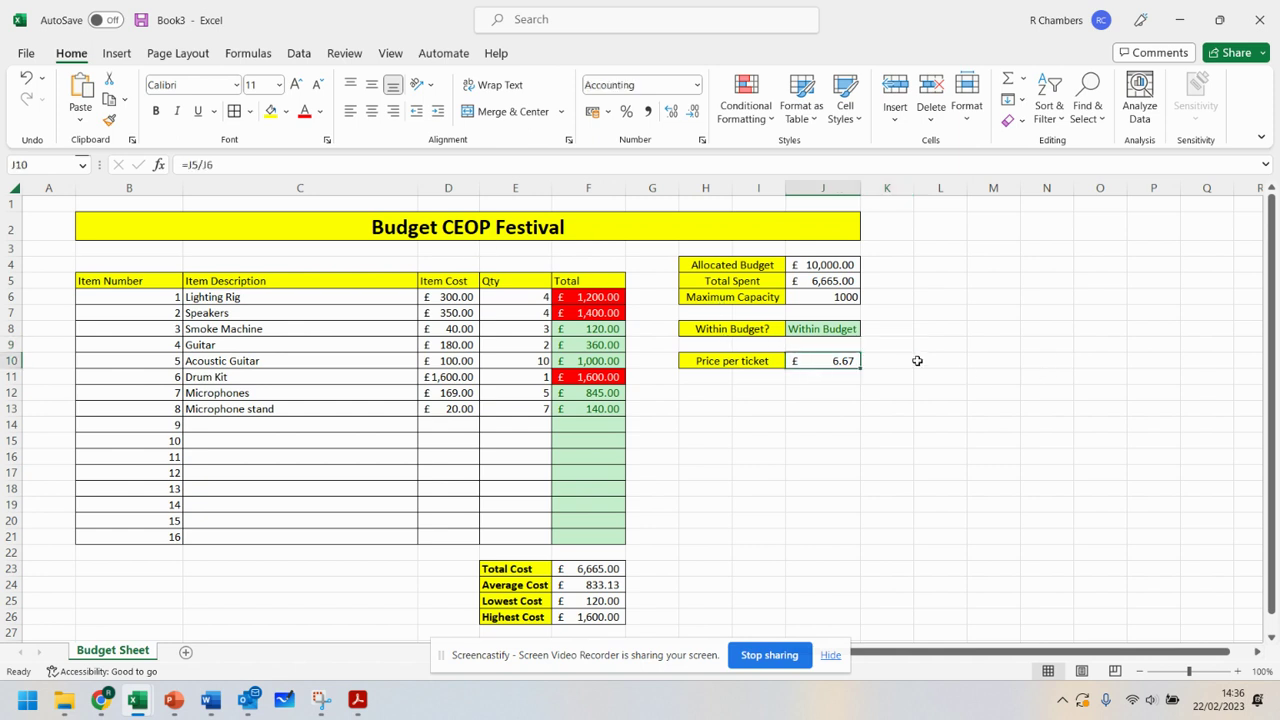
{"action": "left_click", "coordinate": [823, 334]}
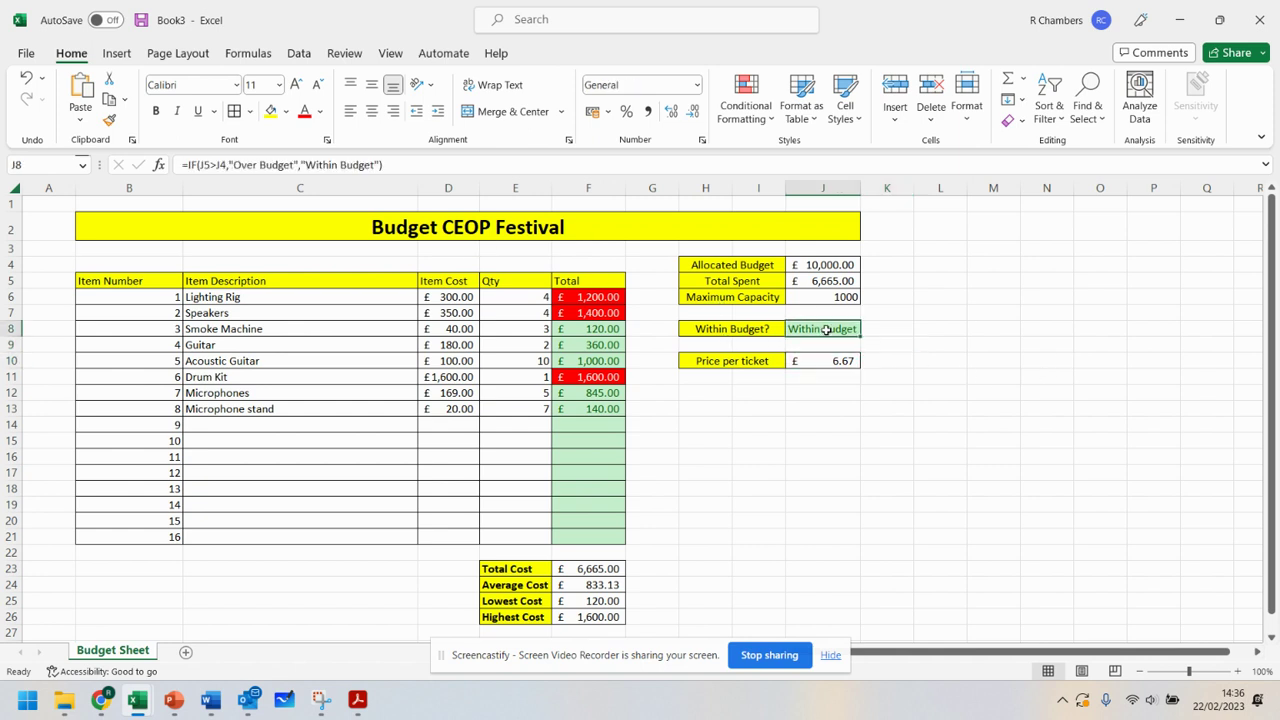
{"action": "left_click", "coordinate": [252, 164]}
{"action": "left_click", "coordinate": [339, 164]}
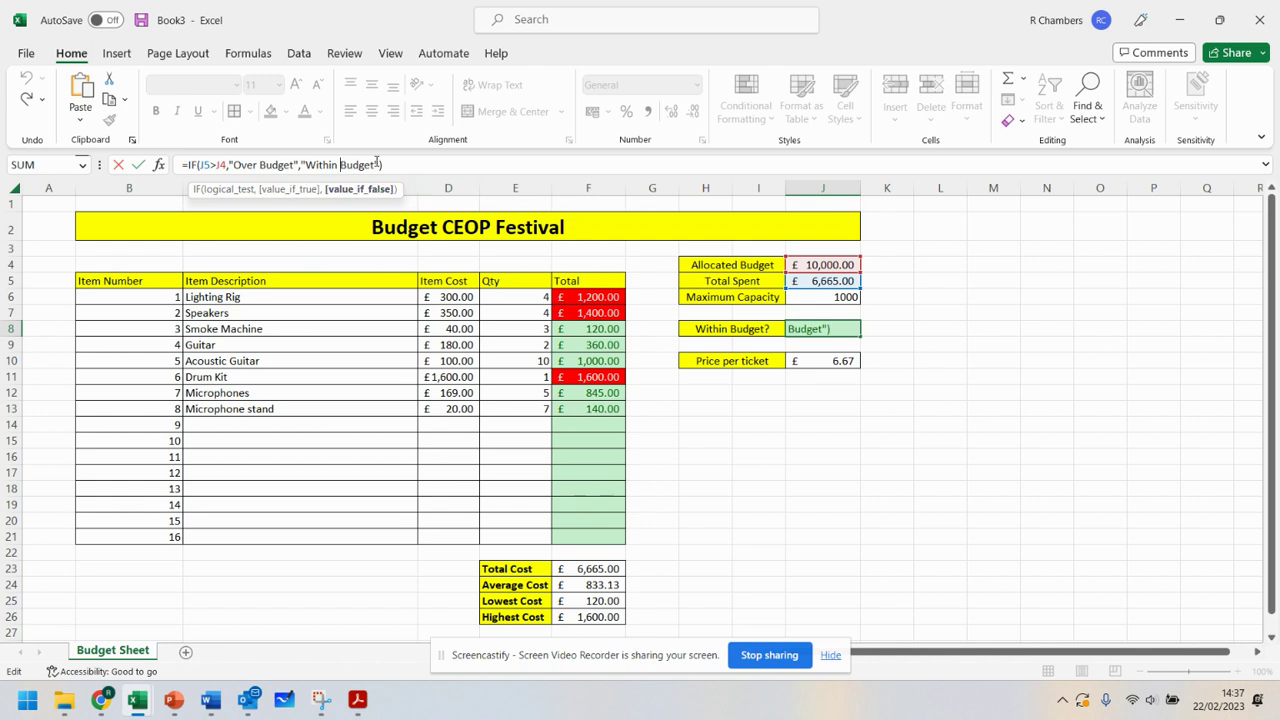
{"action": "left_click", "coordinate": [383, 164]}
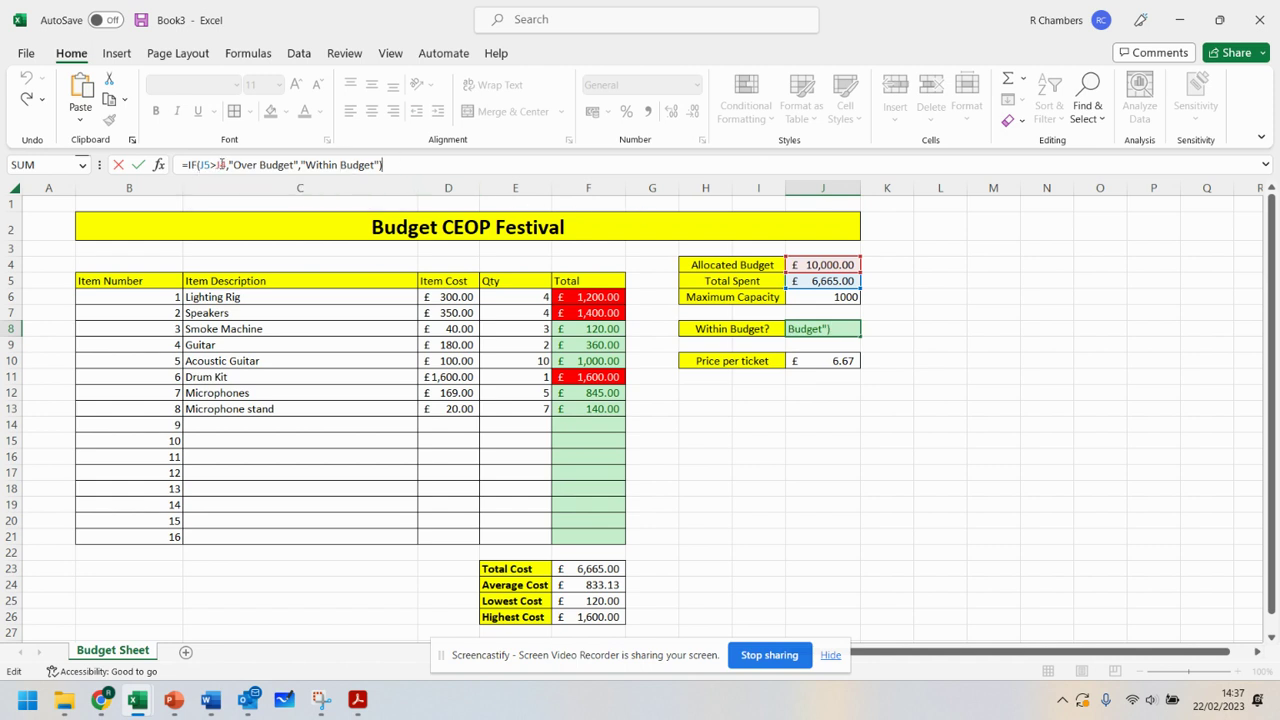
{"action": "left_click_drag", "start_coordinate": [226, 164], "coordinate": [291, 165]}
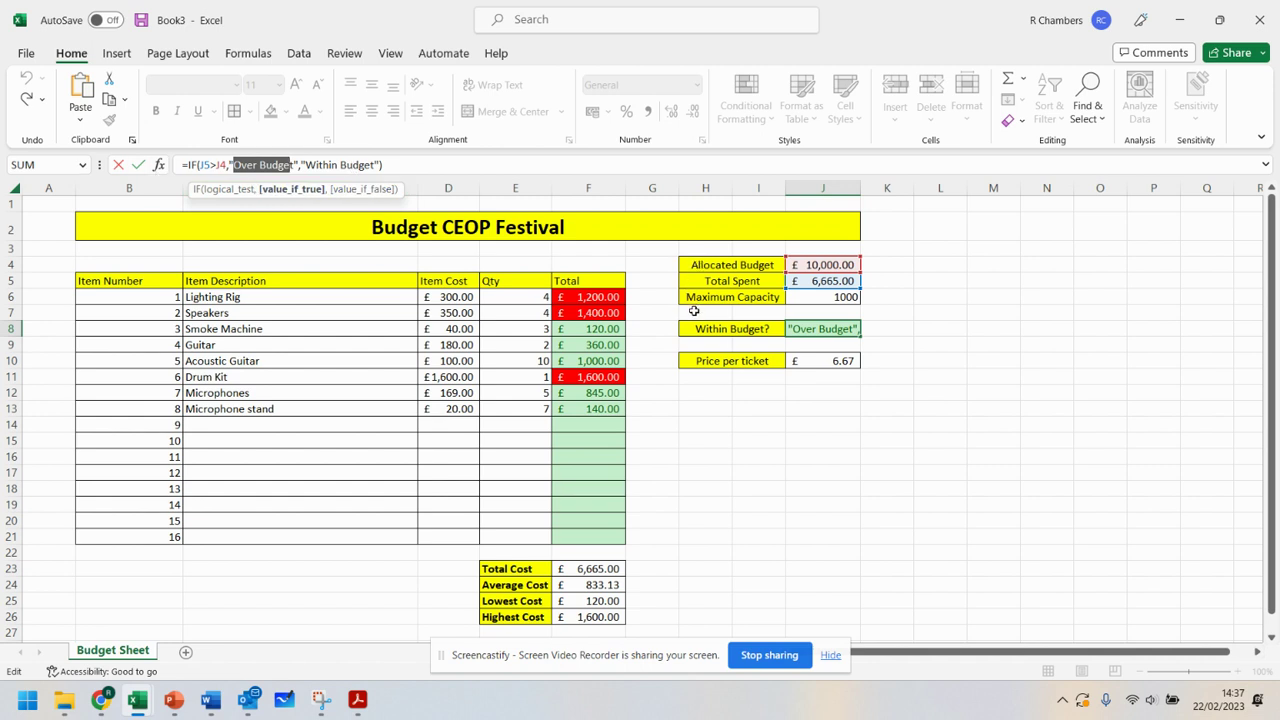
{"action": "key", "text": "Return"}
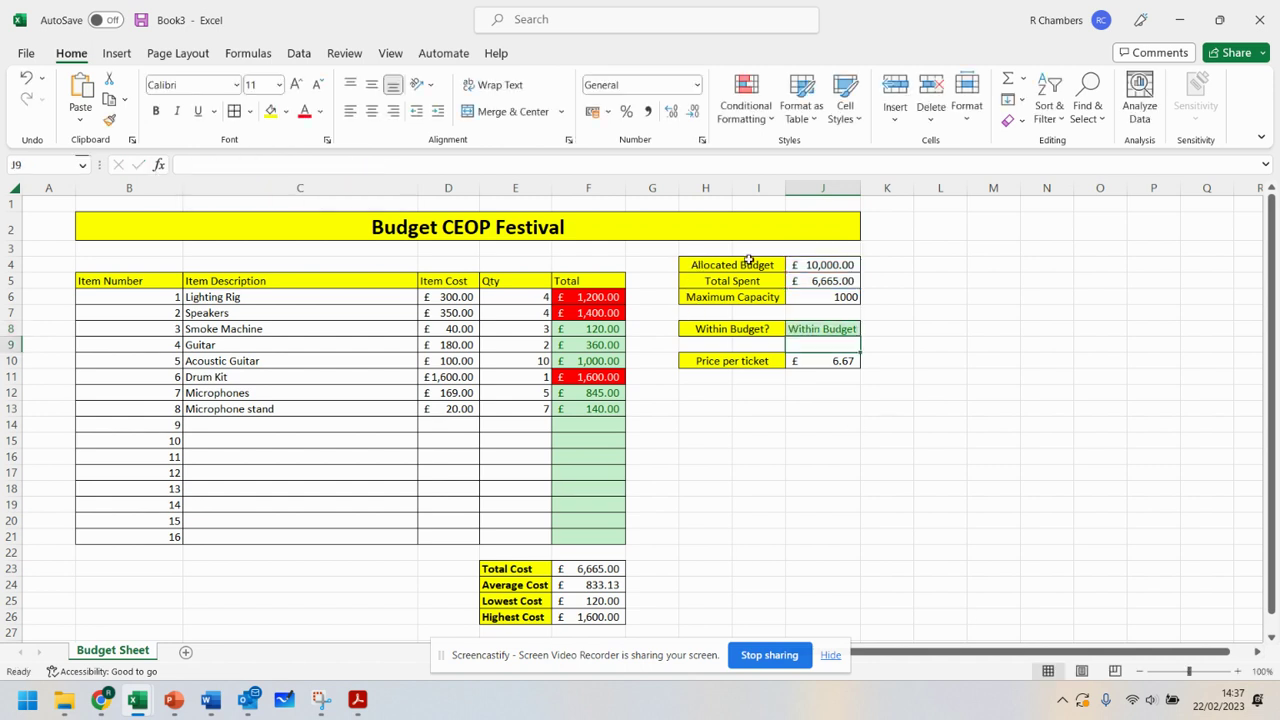